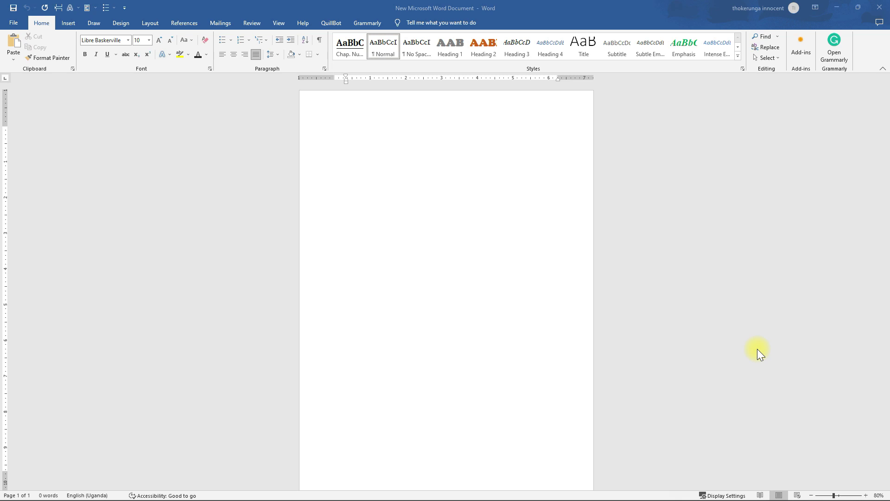
- Set the paper size to Statement (5.5" x 8.5") and apply the Moderate margins to the page
{"action": "left_click", "coordinate": [152, 24]}
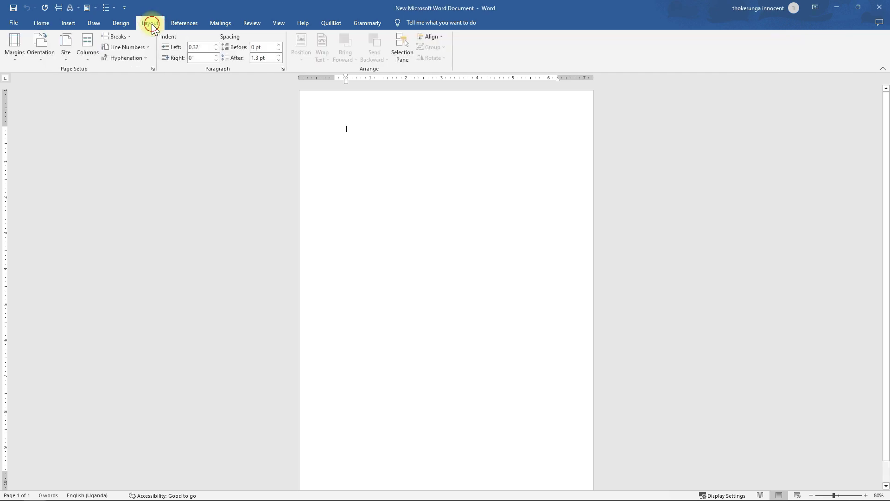
{"action": "left_click", "coordinate": [62, 60]}
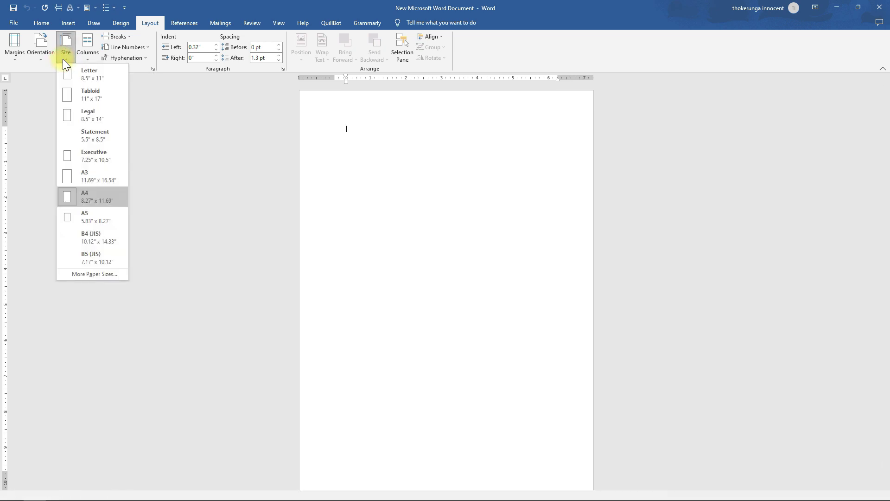
{"action": "left_click", "coordinate": [85, 135]}
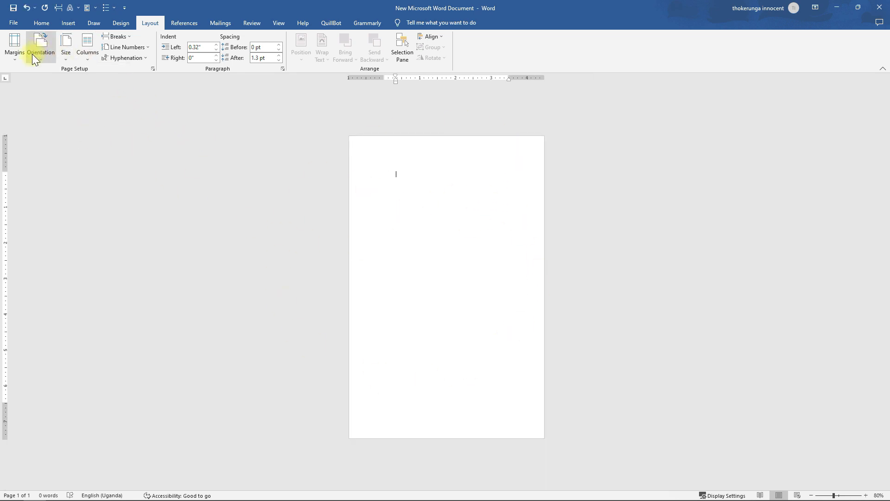
{"action": "left_click", "coordinate": [14, 58]}
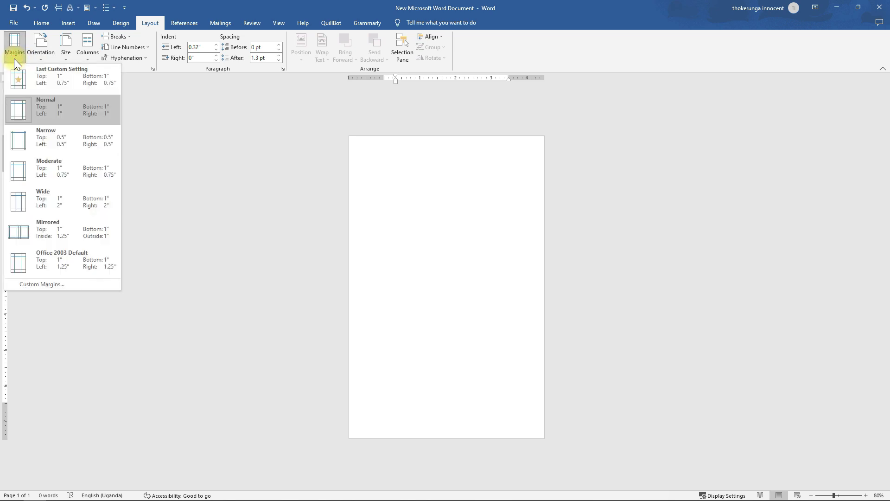
{"action": "left_click", "coordinate": [24, 167]}
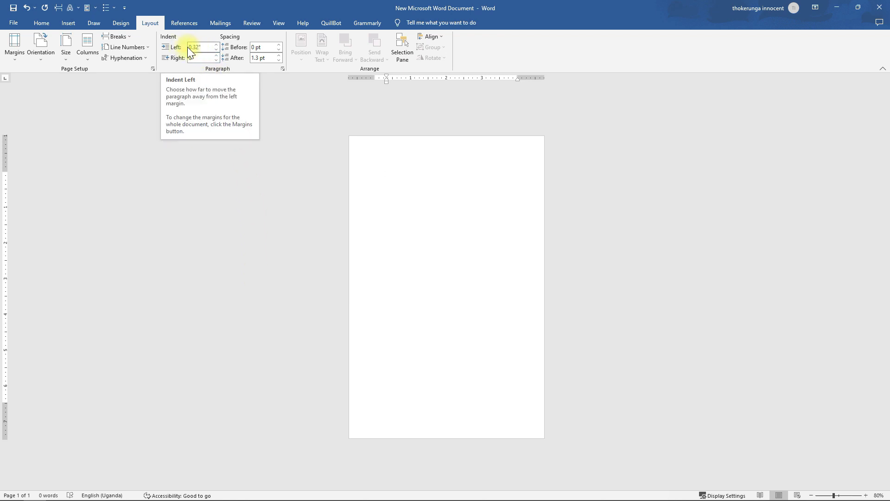
- Reduce the paragraph's left indent to 0"
{"action": "left_click", "coordinate": [215, 50]}
{"action": "left_click", "coordinate": [215, 49]}
{"action": "left_click", "coordinate": [216, 50]}
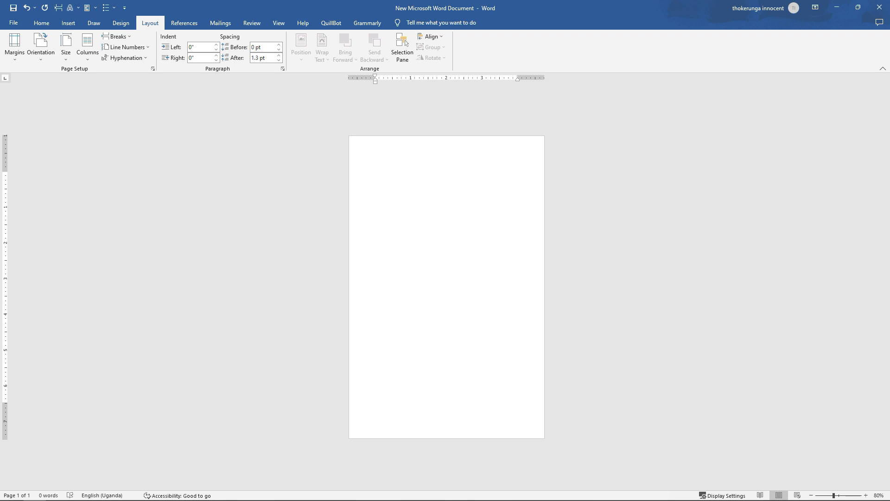
- Examine the finished Spinach and Tofu Scramble recipe page in the sample document, then return to the blank document
{"action": "left_click_drag", "start_coordinate": [472, 105], "coordinate": [443, 128]}
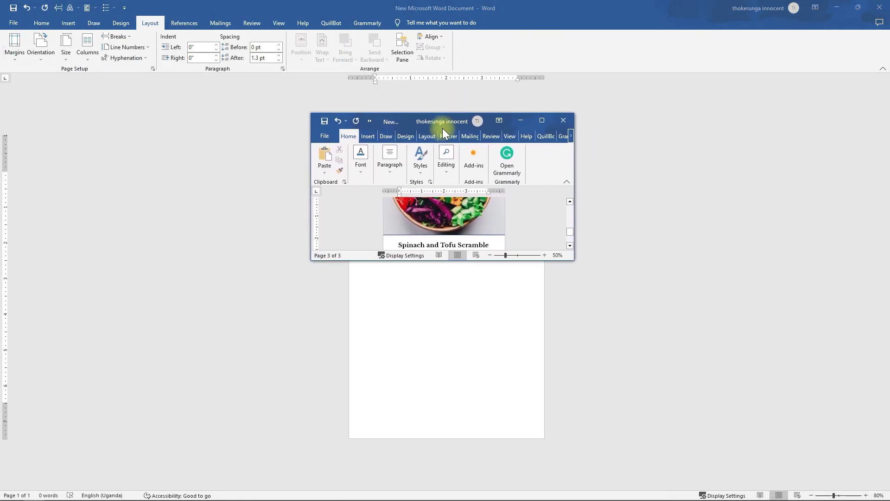
{"action": "left_click", "coordinate": [541, 120]}
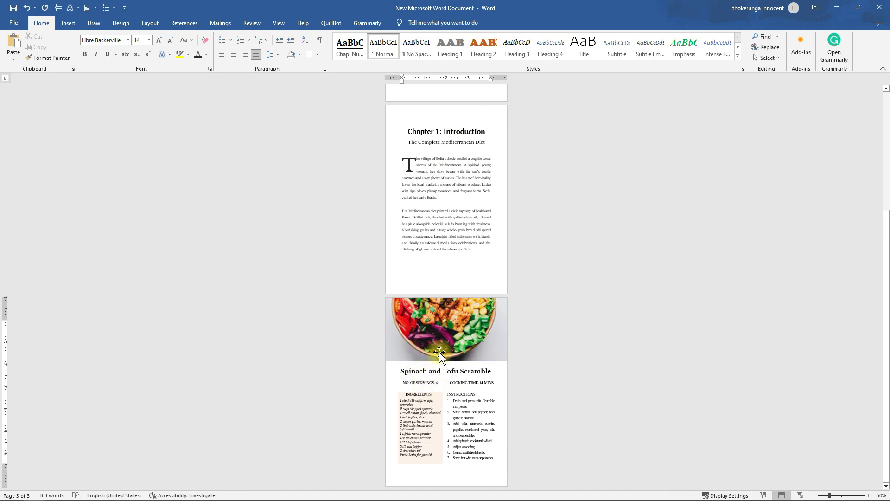
{"action": "left_click", "coordinate": [837, 7]}
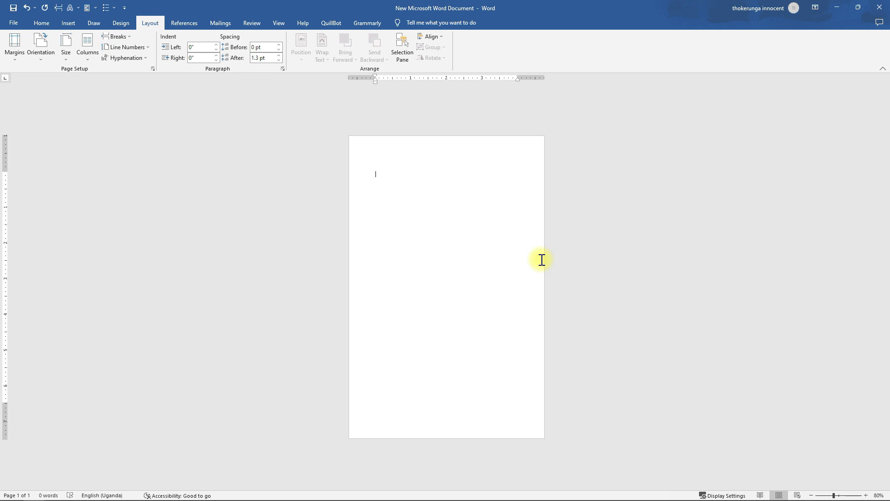
- Draw a rectangle about 3.86" high and 7.3" wide, overlapping the page edges to cover roughly the upper third
{"action": "left_click", "coordinate": [68, 24]}
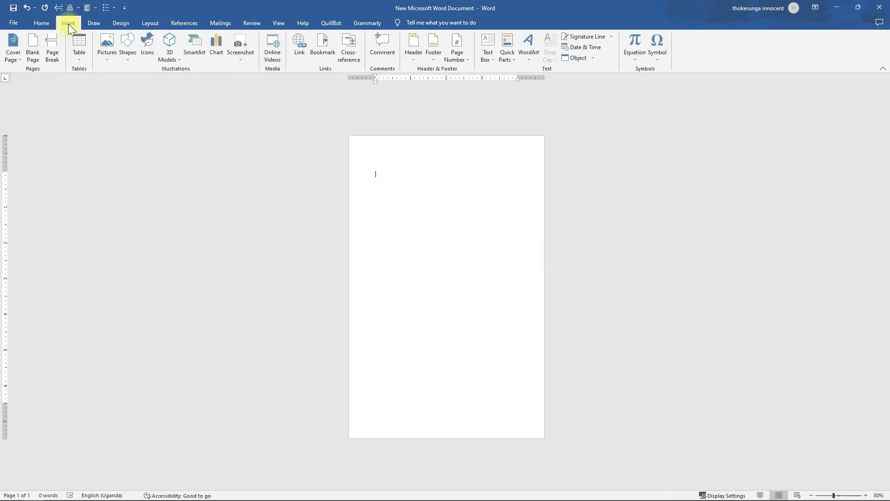
{"action": "left_click", "coordinate": [128, 60]}
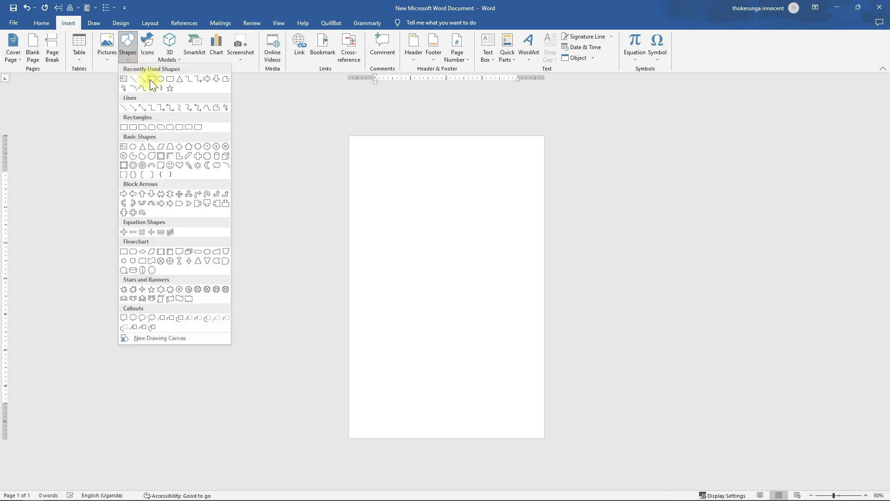
{"action": "left_click", "coordinate": [150, 80]}
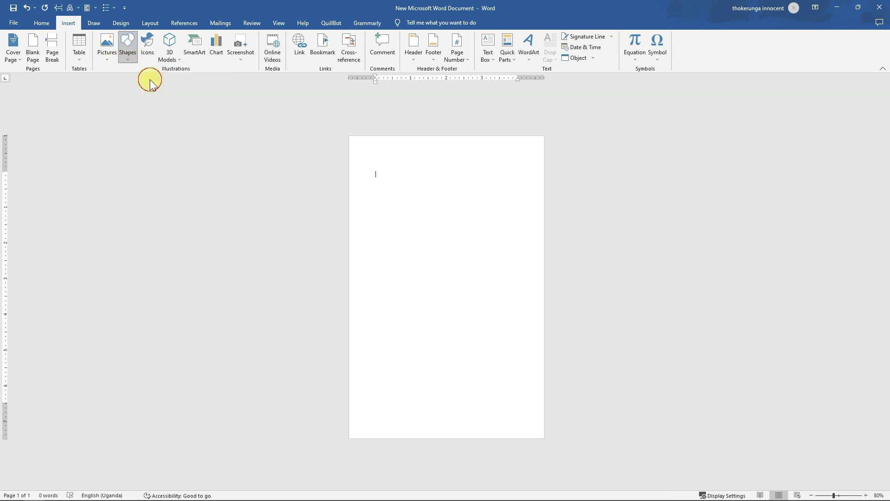
{"action": "left_click_drag", "start_coordinate": [358, 144], "coordinate": [379, 176]}
{"action": "left_click_drag", "start_coordinate": [421, 205], "coordinate": [589, 254]}
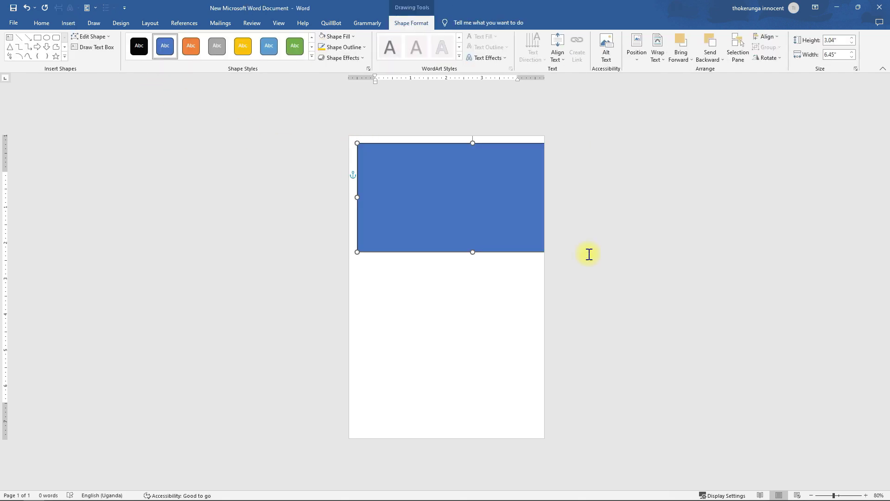
{"action": "left_click_drag", "start_coordinate": [357, 140], "coordinate": [327, 116]}
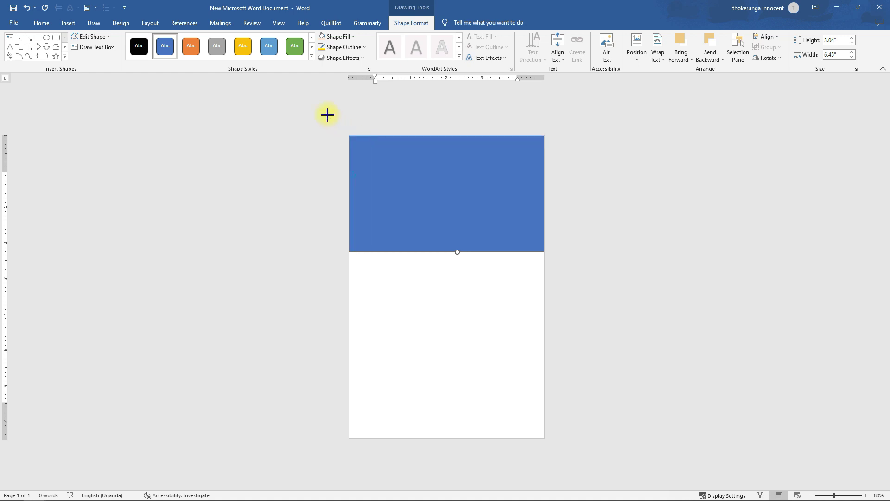
{"action": "left_click_drag", "start_coordinate": [500, 203], "coordinate": [498, 209]}
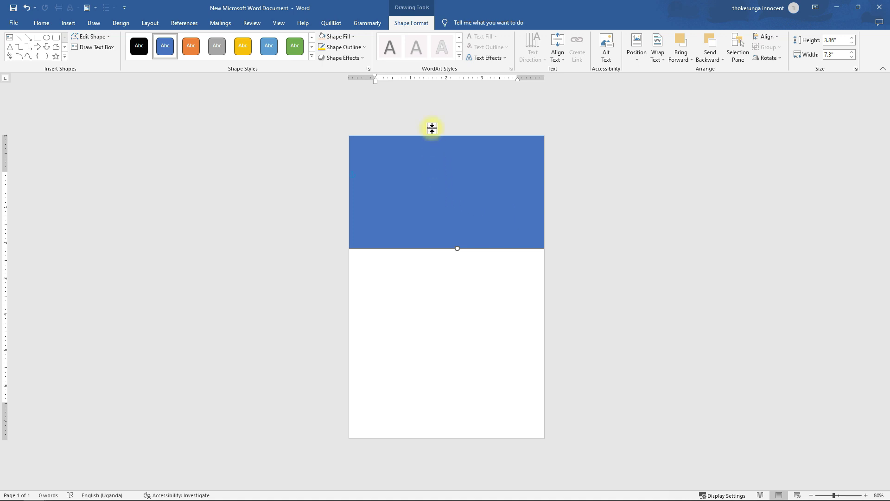
- Fill the rectangle with the first salad bowl picture from the ELEMENTS folder on the Desktop
{"action": "left_click", "coordinate": [350, 36]}
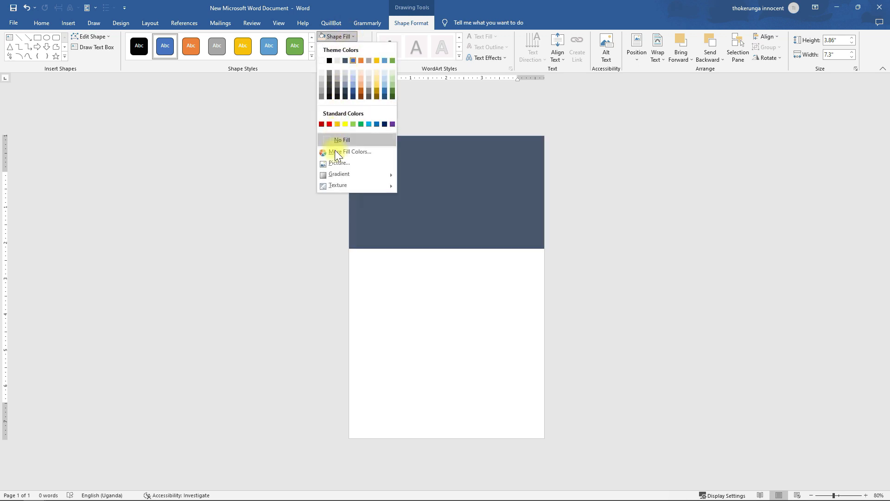
{"action": "left_click", "coordinate": [337, 164]}
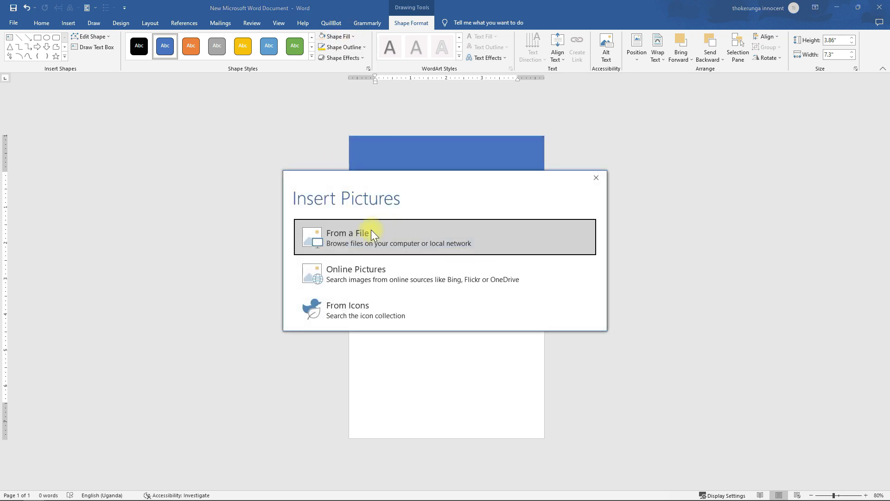
{"action": "left_click", "coordinate": [367, 238]}
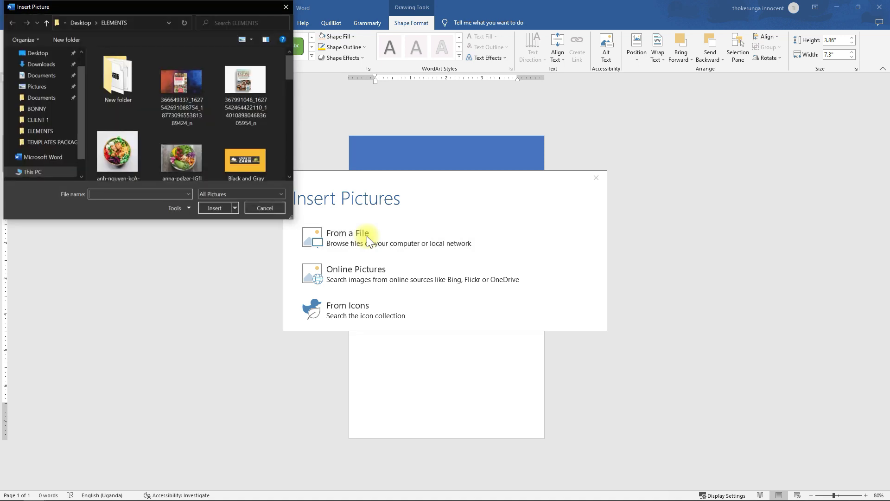
{"action": "left_click", "coordinate": [43, 54]}
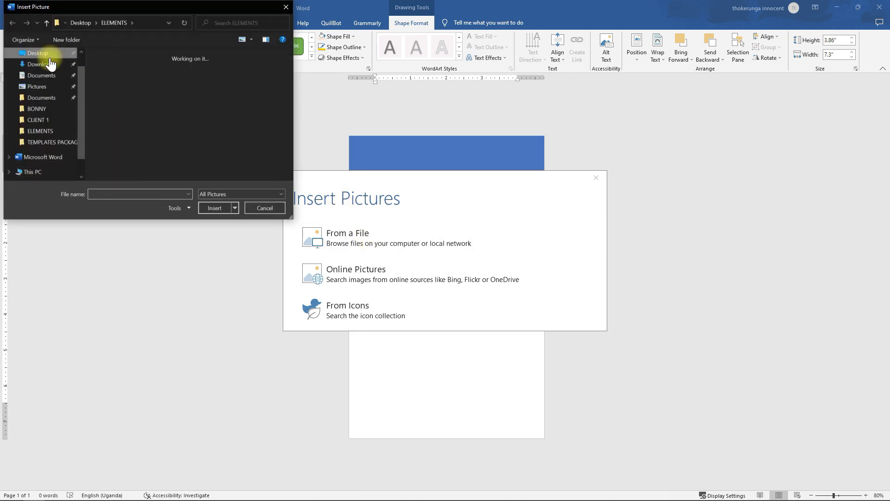
{"action": "left_click_drag", "start_coordinate": [288, 72], "coordinate": [288, 106]}
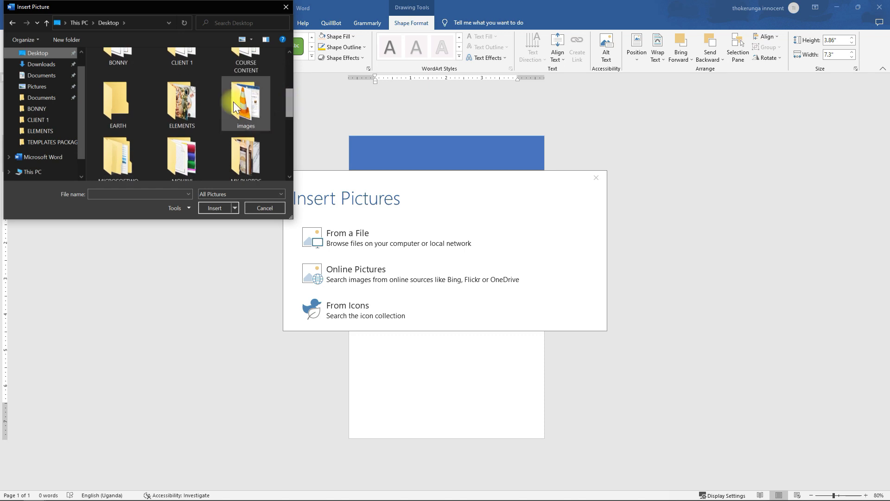
{"action": "double_click", "coordinate": [171, 107]}
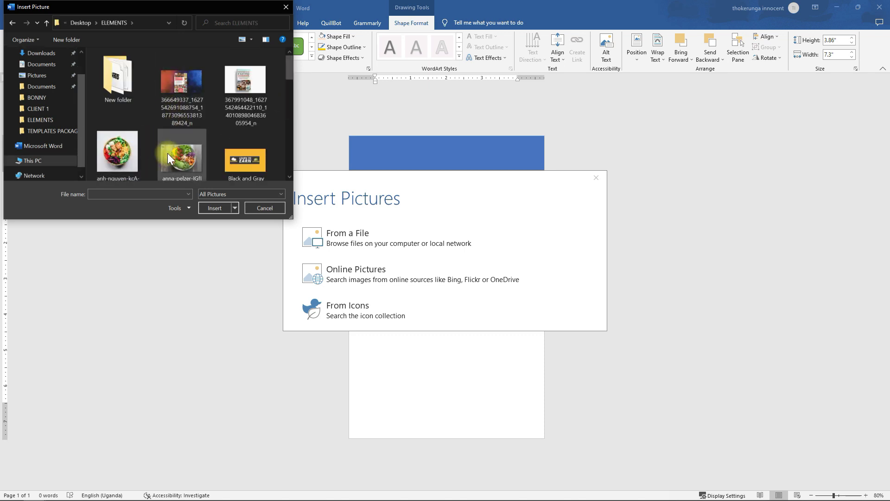
{"action": "left_click", "coordinate": [111, 142]}
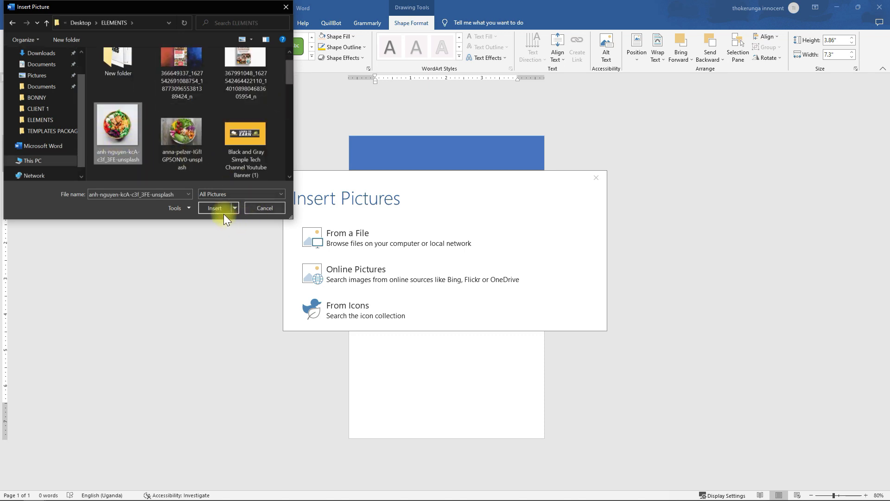
{"action": "left_click", "coordinate": [211, 208]}
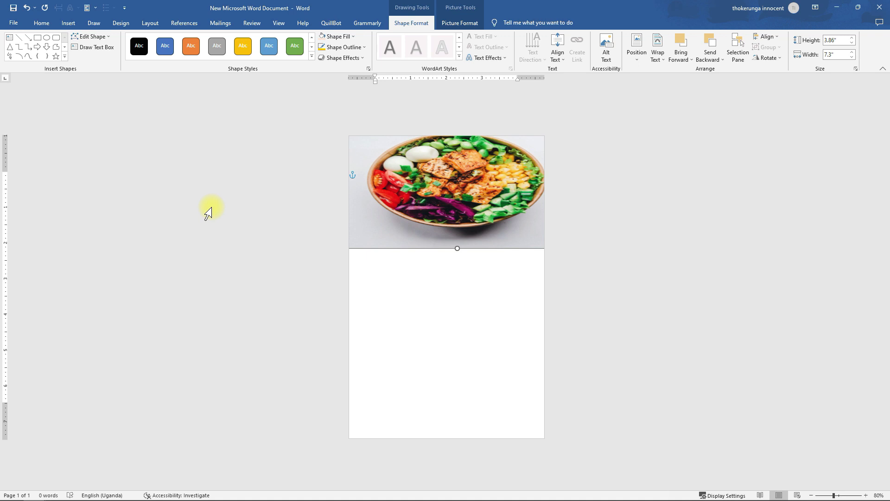
- Crop the salad picture with the Fill option and shift it upward so the bowl's lower rim sits inside the frame
{"action": "left_click", "coordinate": [468, 24]}
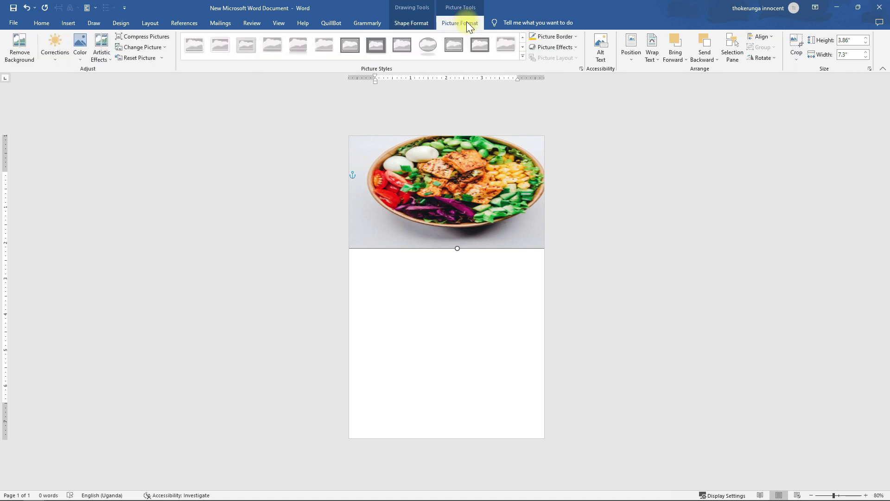
{"action": "left_click", "coordinate": [798, 57]}
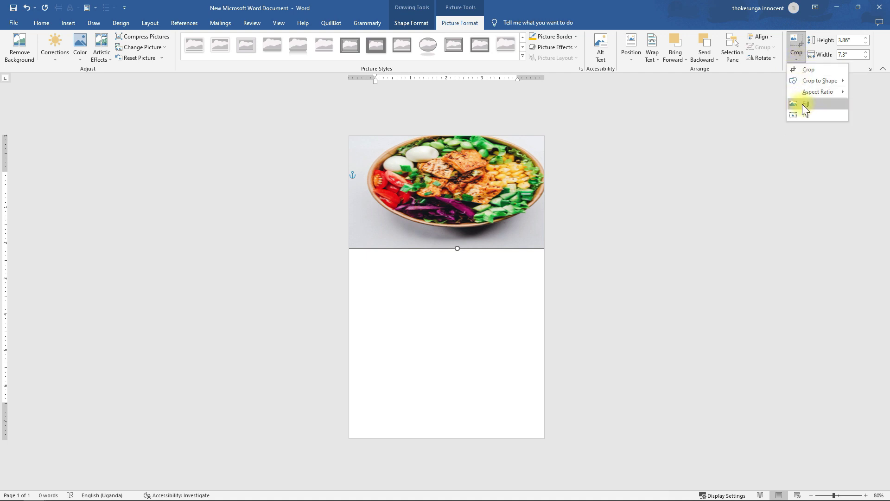
{"action": "left_click", "coordinate": [805, 103]}
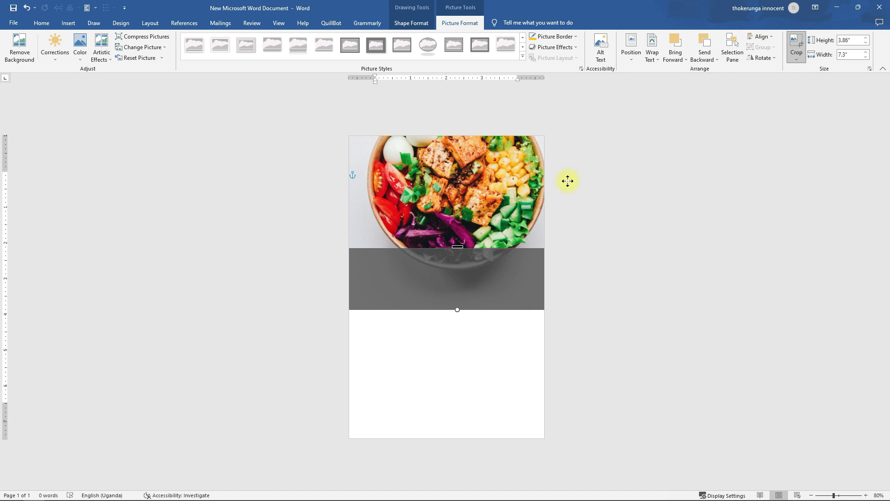
{"action": "left_click_drag", "start_coordinate": [465, 191], "coordinate": [460, 163]}
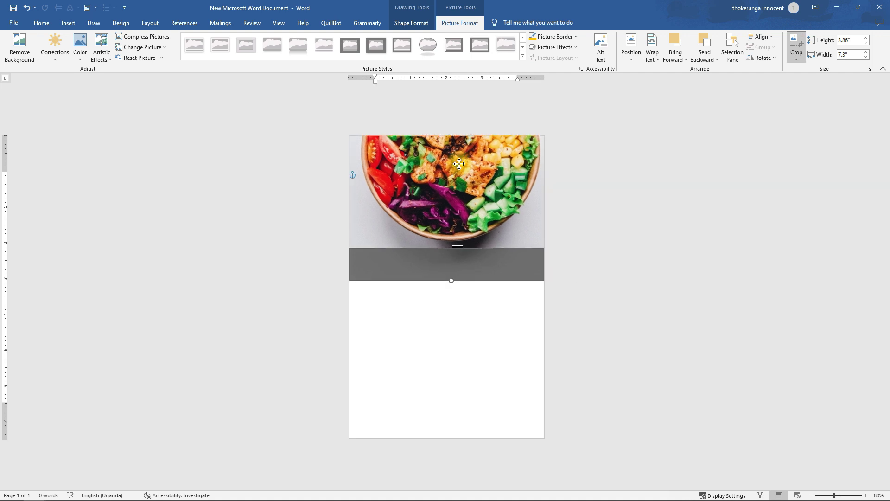
{"action": "left_click", "coordinate": [644, 202]}
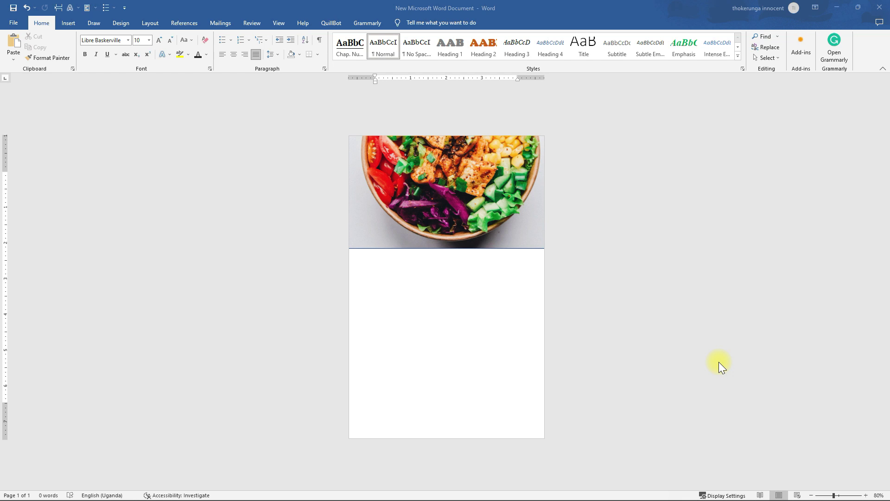
- Draw a text box about 4.53" wide and 0.45" high just below the salad picture
{"action": "left_click", "coordinate": [68, 23]}
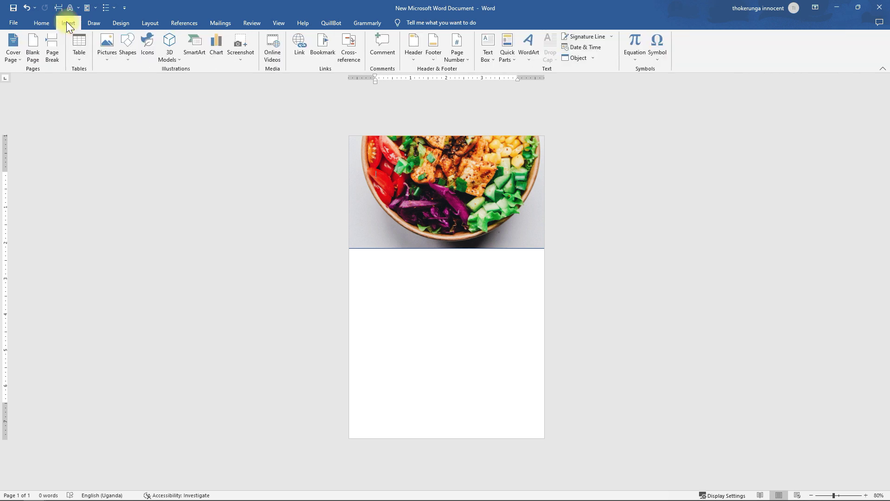
{"action": "left_click", "coordinate": [491, 55]}
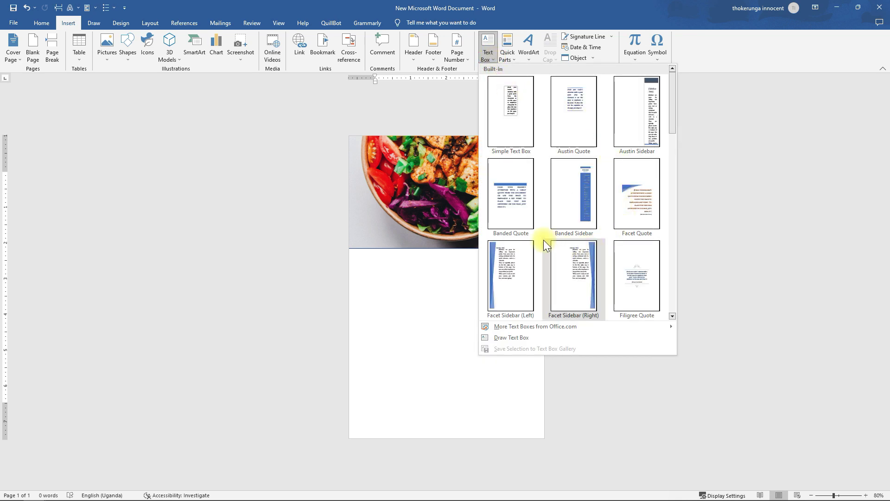
{"action": "left_click", "coordinate": [512, 338]}
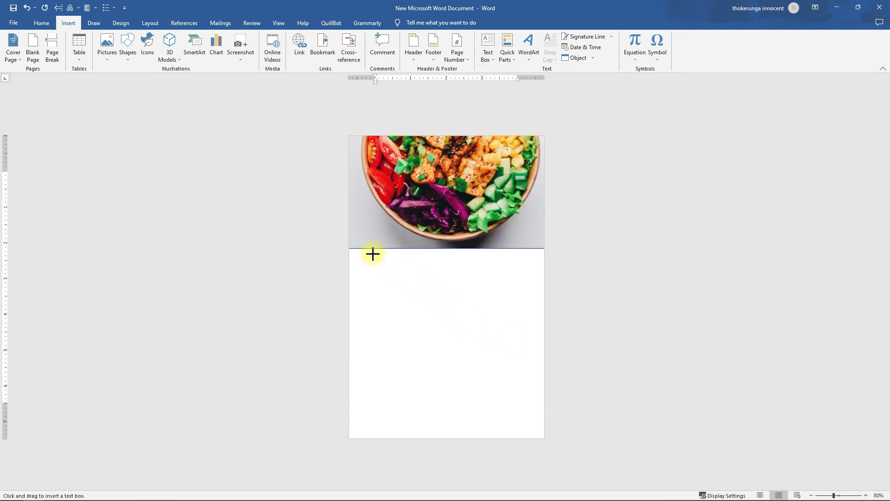
{"action": "mouse_move", "coordinate": [366, 254]}
{"action": "left_mouse_down"}
{"action": "mouse_move", "coordinate": [366, 265]}
{"action": "mouse_move", "coordinate": [420, 274]}
{"action": "mouse_move", "coordinate": [528, 271]}
{"action": "left_mouse_up"}
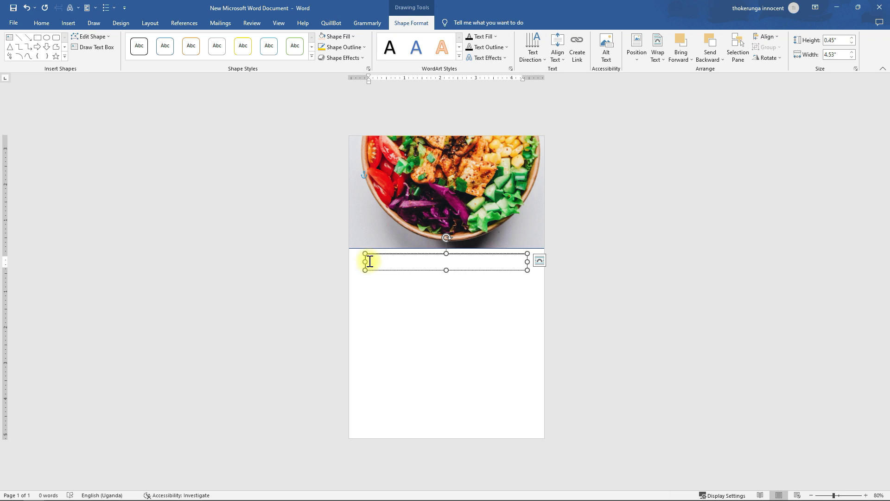
- Try the placeholder text "Hgnkfkm kmk" in the text box and undo it
{"action": "type", "text": "Hgnkfkm kmk"}
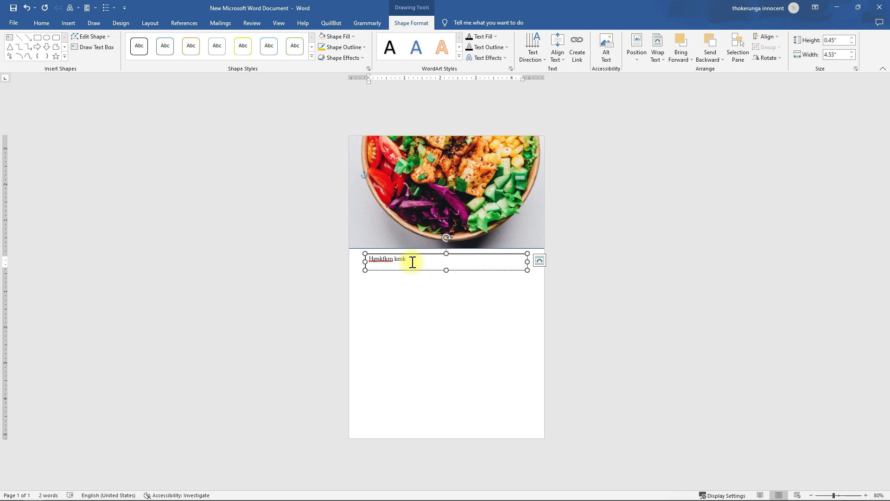
{"action": "key", "text": "ctrl+z"}
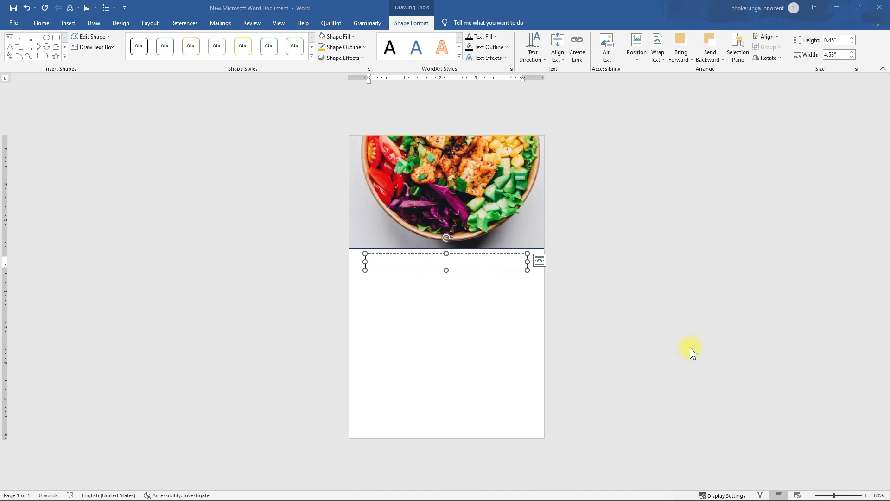
- Paste the copied recipe title "Spinach and Tofu Scramble" into the text box below the salad picture
{"action": "left_click", "coordinate": [381, 261]}
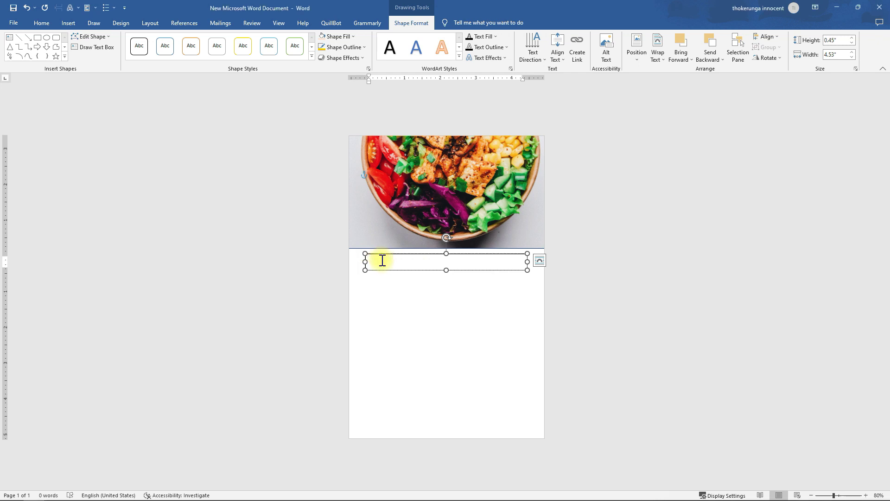
{"action": "right_click", "coordinate": [382, 261]}
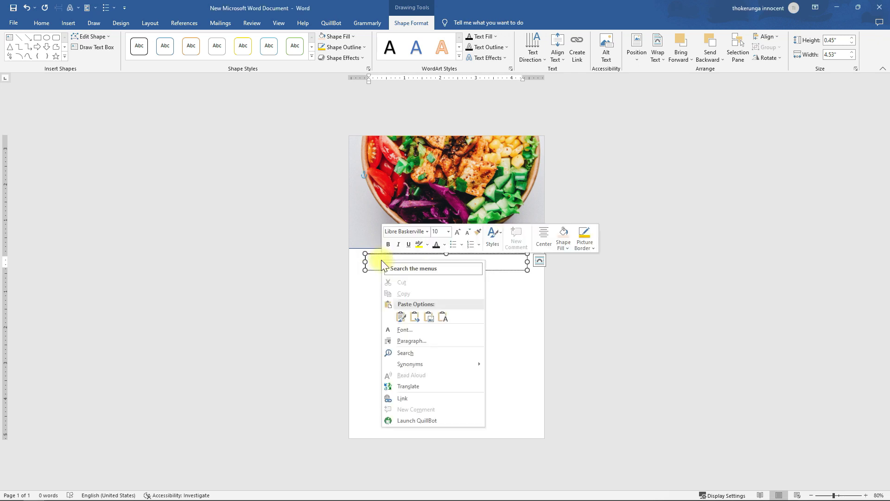
{"action": "left_click", "coordinate": [416, 316]}
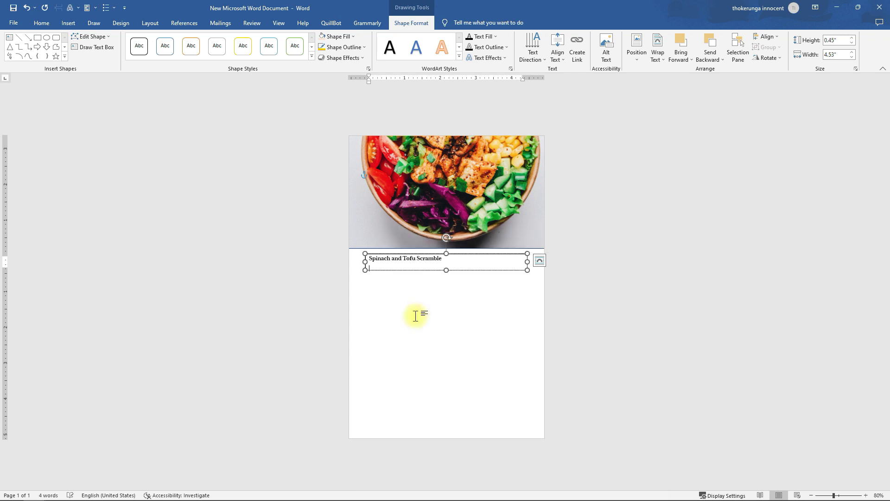
- Enlarge the recipe title "Spinach and Tofu Scramble" to 18 pt and center it in its text box
{"action": "left_click_drag", "start_coordinate": [444, 260], "coordinate": [365, 258]}
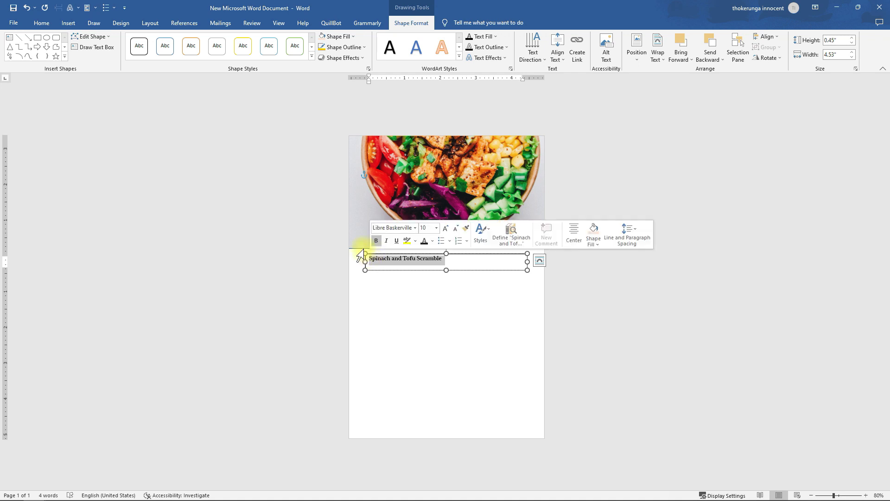
{"action": "left_click", "coordinate": [41, 23]}
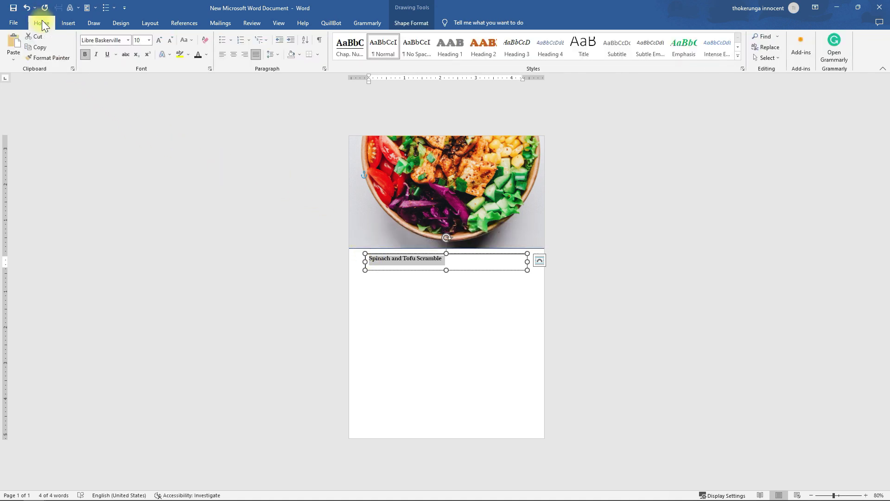
{"action": "left_click", "coordinate": [160, 41]}
{"action": "left_click", "coordinate": [160, 41]}
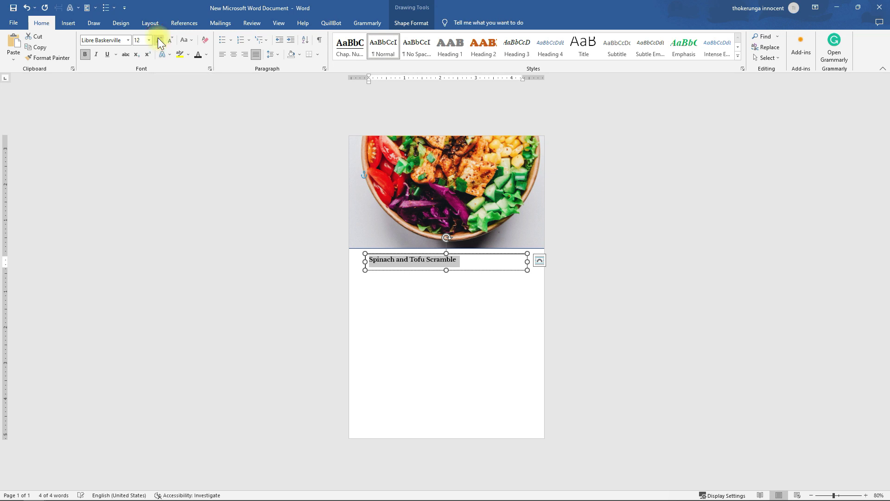
{"action": "left_click", "coordinate": [161, 40]}
{"action": "left_click", "coordinate": [160, 41]}
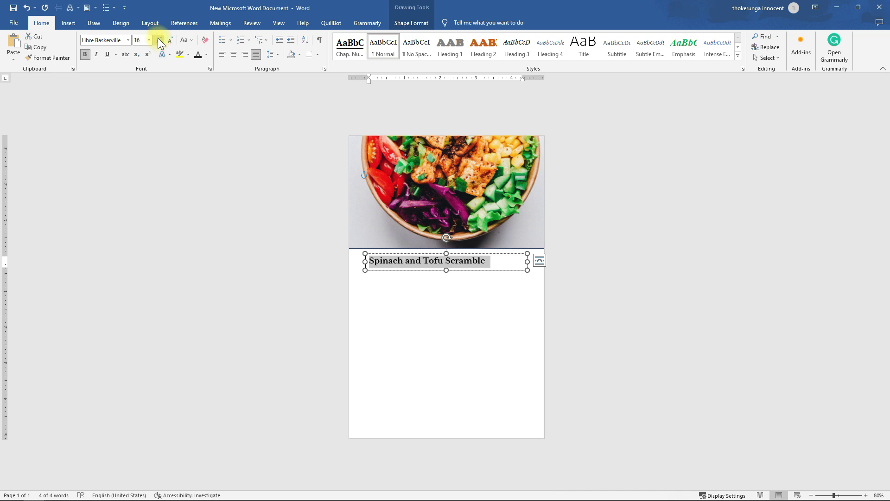
{"action": "left_click", "coordinate": [160, 40]}
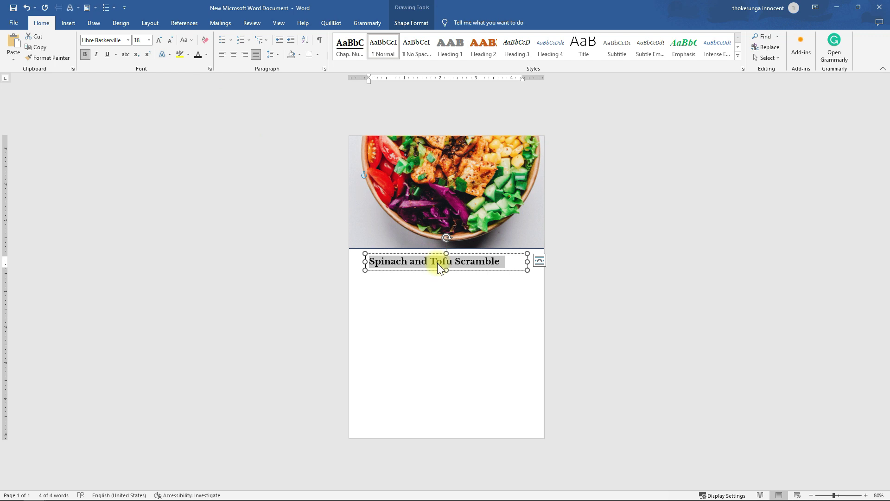
{"action": "left_click", "coordinate": [234, 54]}
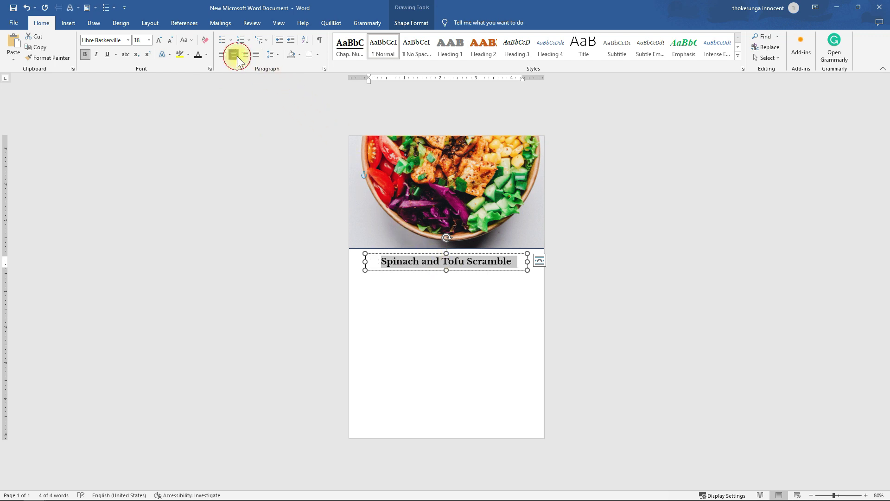
{"action": "left_click", "coordinate": [419, 306]}
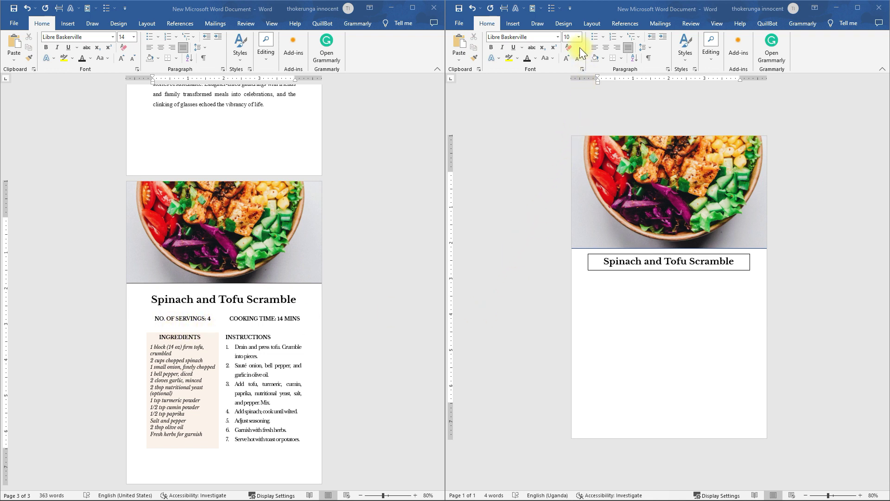
- Draw a text box about half the title box's width under the left half of the recipe title
{"action": "left_click", "coordinate": [514, 24]}
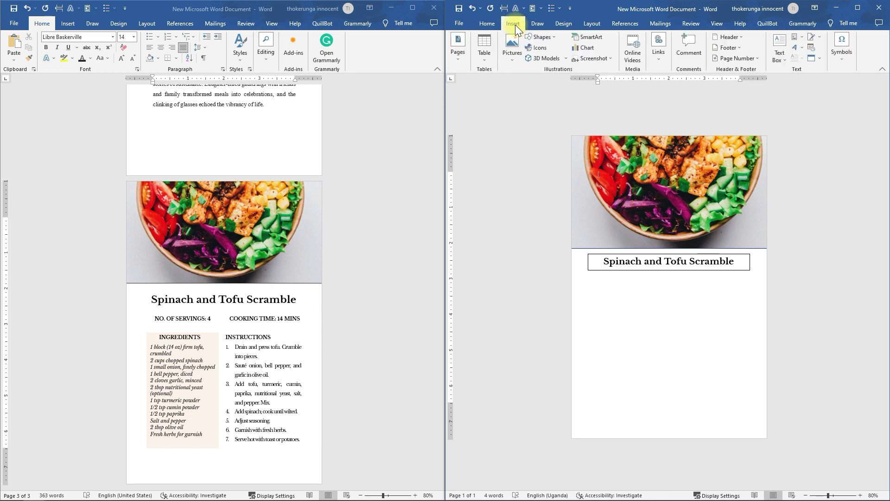
{"action": "left_click", "coordinate": [783, 58]}
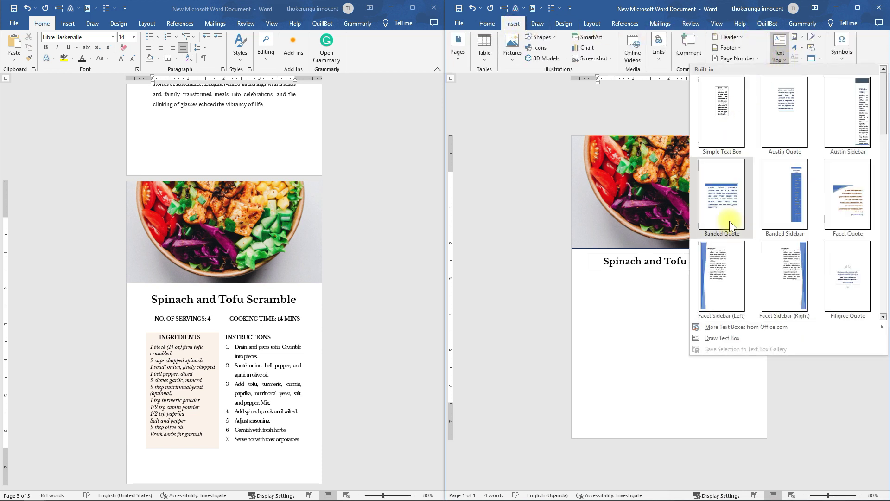
{"action": "left_click", "coordinate": [722, 338]}
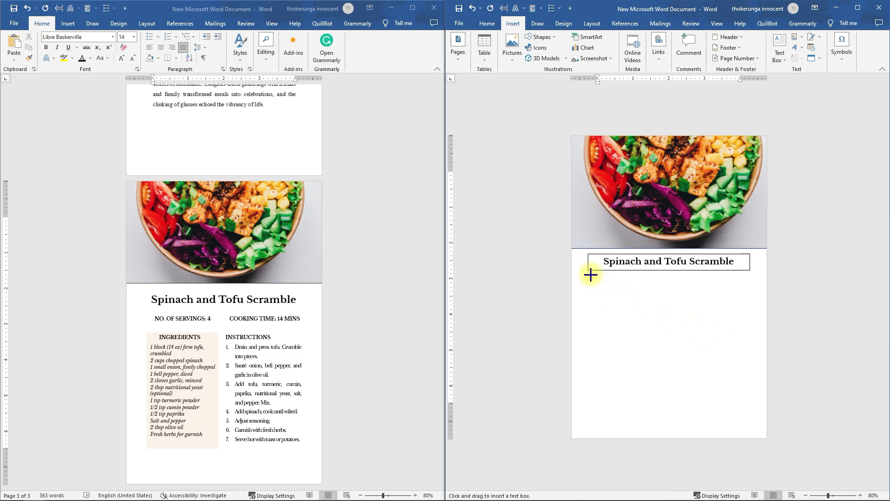
{"action": "left_click_drag", "start_coordinate": [591, 275], "coordinate": [672, 290]}
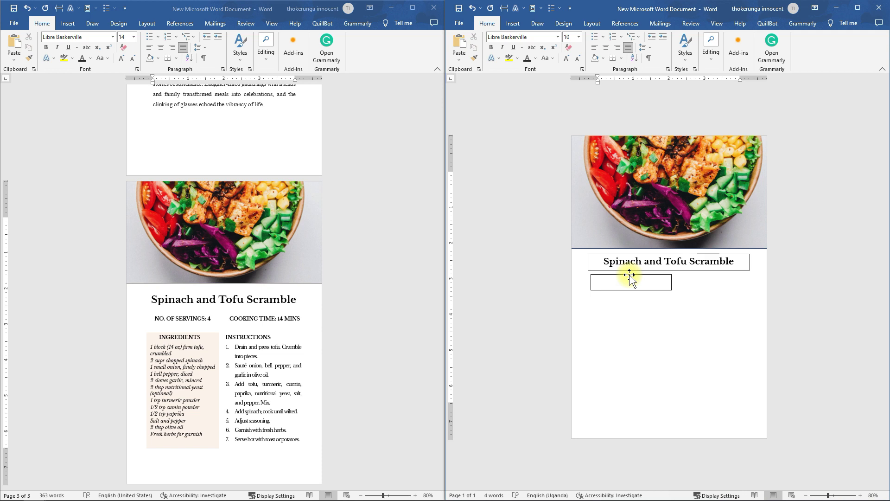
- Duplicate the small text box to its right and align the original's left edge with the title box, leaving a gap between the two
{"action": "left_click_drag", "start_coordinate": [629, 275], "coordinate": [702, 277]}
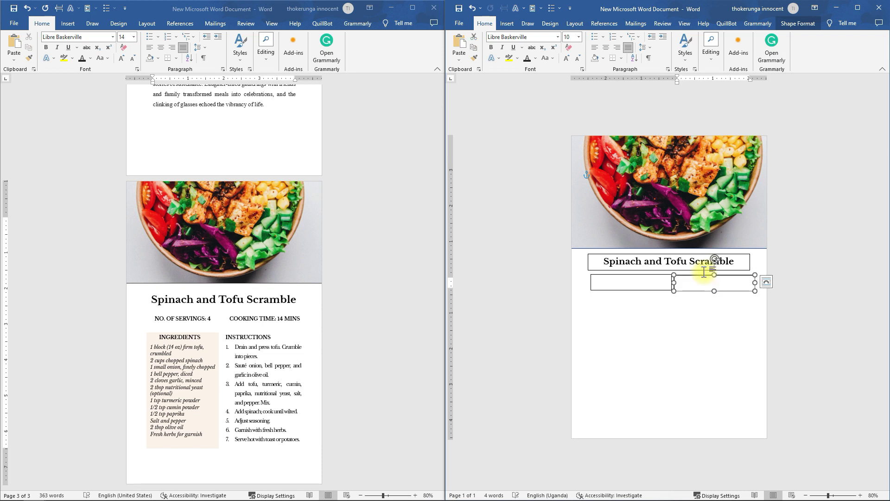
{"action": "left_click", "coordinate": [689, 311]}
{"action": "left_click", "coordinate": [692, 278]}
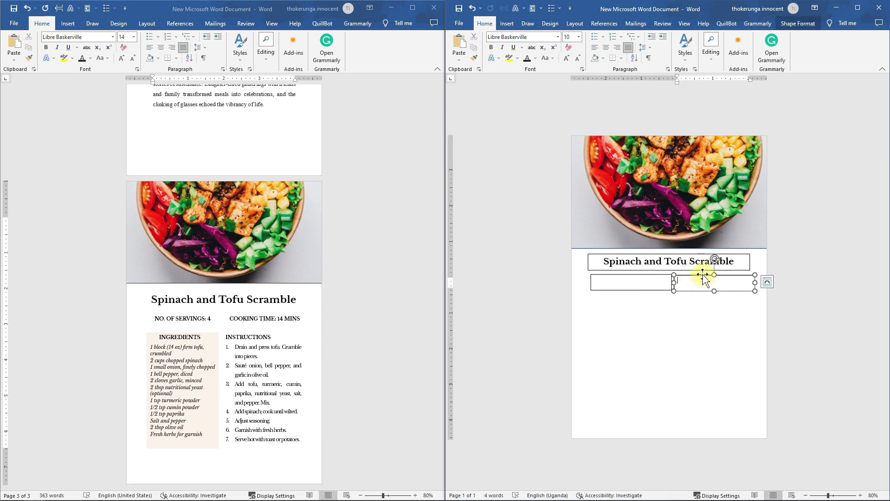
{"action": "left_click", "coordinate": [642, 275]}
{"action": "left_click_drag", "start_coordinate": [642, 276], "coordinate": [640, 275]}
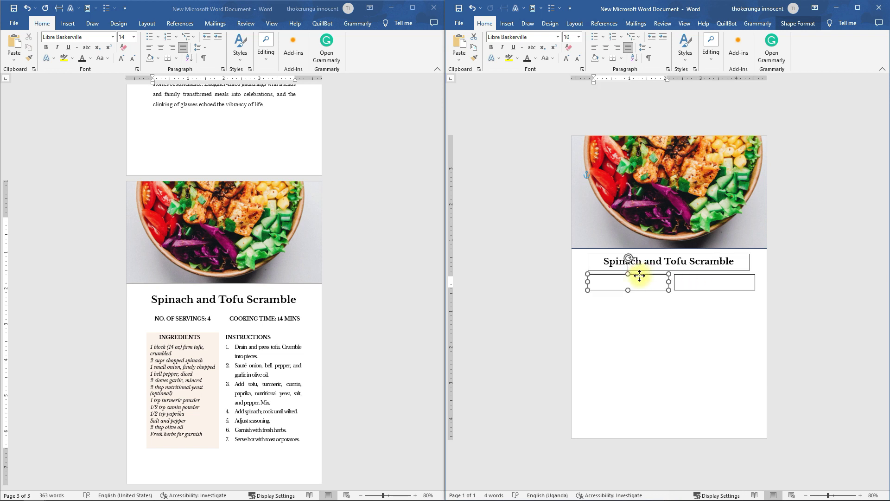
{"action": "left_click", "coordinate": [691, 306]}
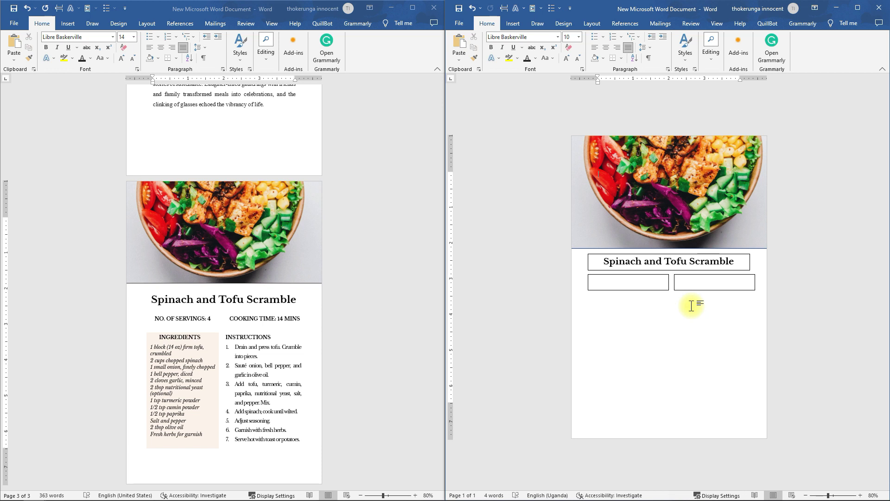
{"action": "left_click", "coordinate": [621, 282]}
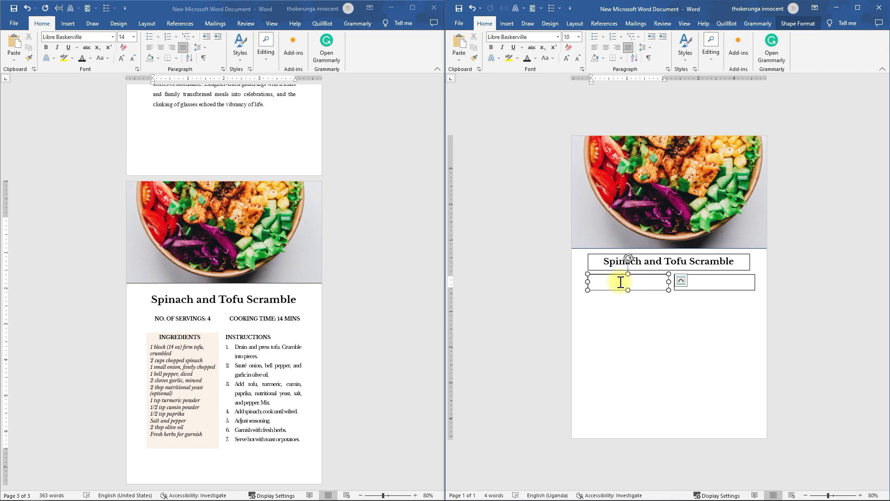
{"action": "type", "text": "noooooo"}
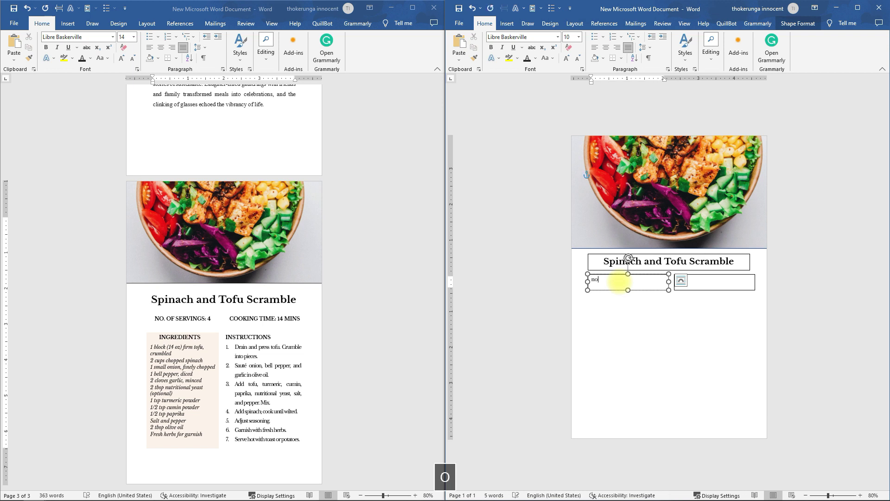
{"action": "key", "text": "BackSpace"}
{"action": "key", "text": "BackSpace"}
{"action": "key", "text": "BackSpace"}
{"action": "key", "text": "BackSpace"}
{"action": "key", "text": "BackSpace"}
{"action": "key", "text": "BackSpace"}
{"action": "key", "text": "BackSpace"}
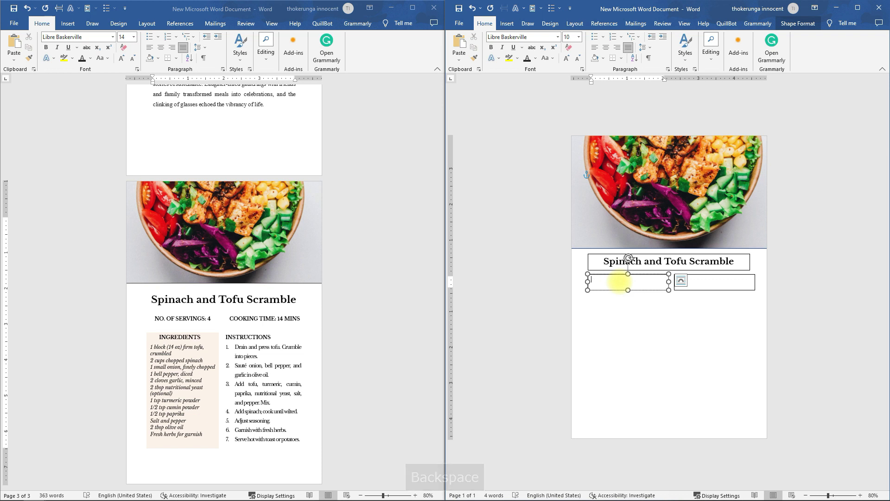
- Copy "NO. OF SERVINGS: 4" from the finished sample document into the left text box under the title
{"action": "left_click", "coordinate": [187, 319]}
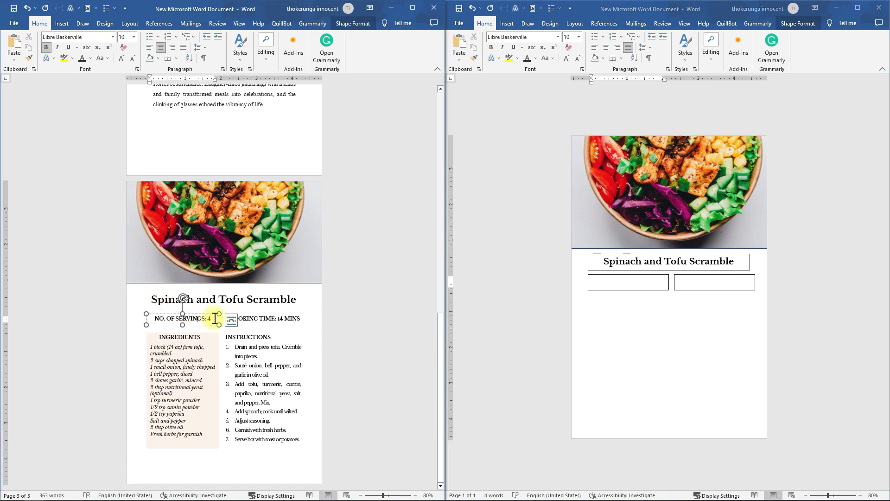
{"action": "left_click_drag", "start_coordinate": [213, 318], "coordinate": [149, 318]}
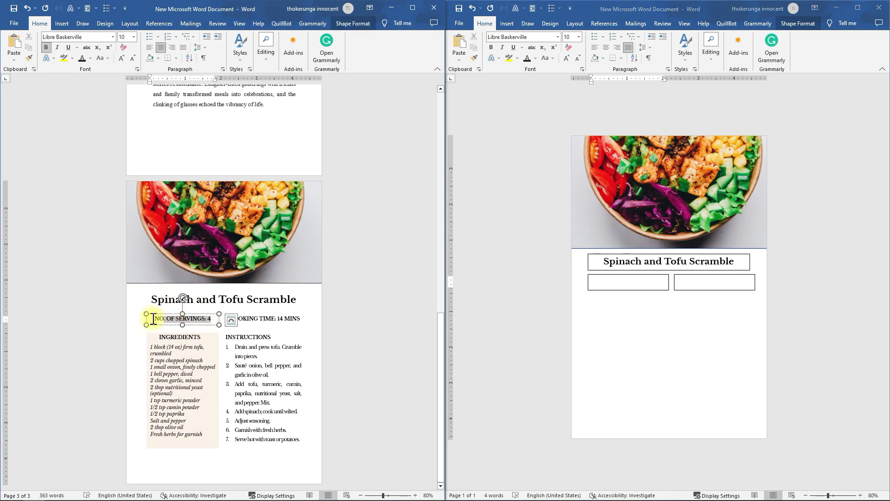
{"action": "right_click", "coordinate": [176, 320]}
{"action": "left_click", "coordinate": [211, 350]}
{"action": "left_click", "coordinate": [626, 281]}
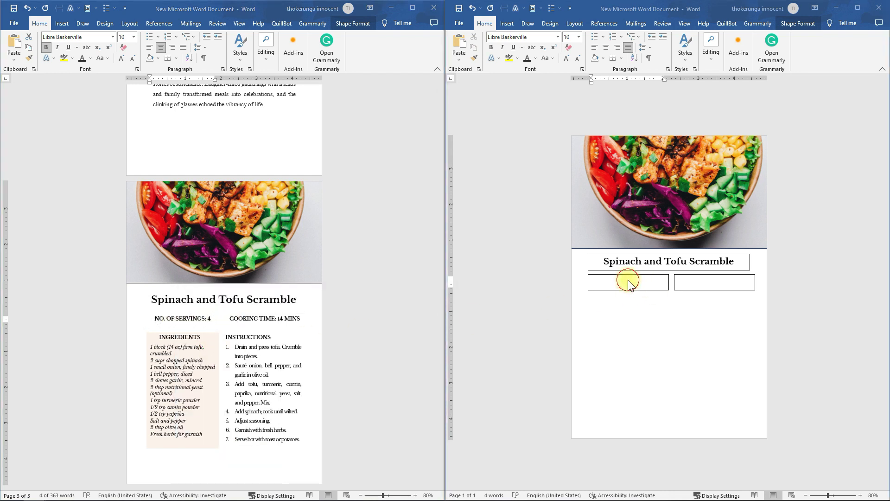
{"action": "right_click", "coordinate": [626, 283]}
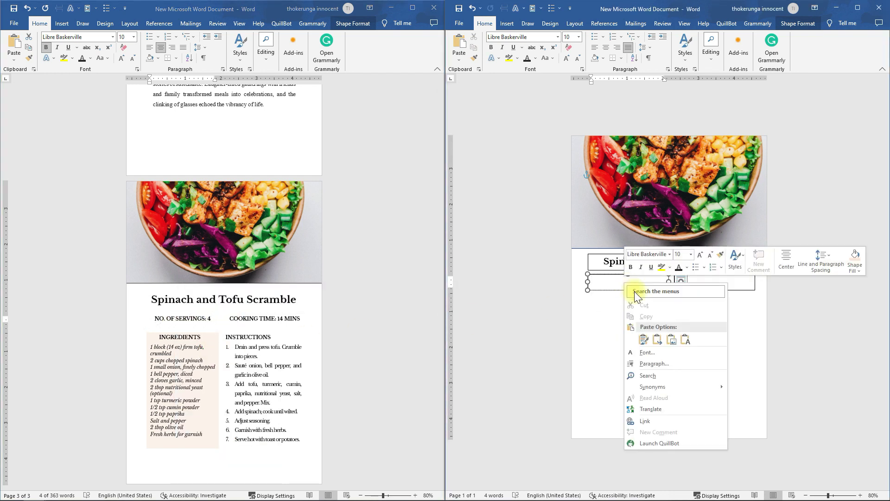
{"action": "left_click", "coordinate": [643, 340]}
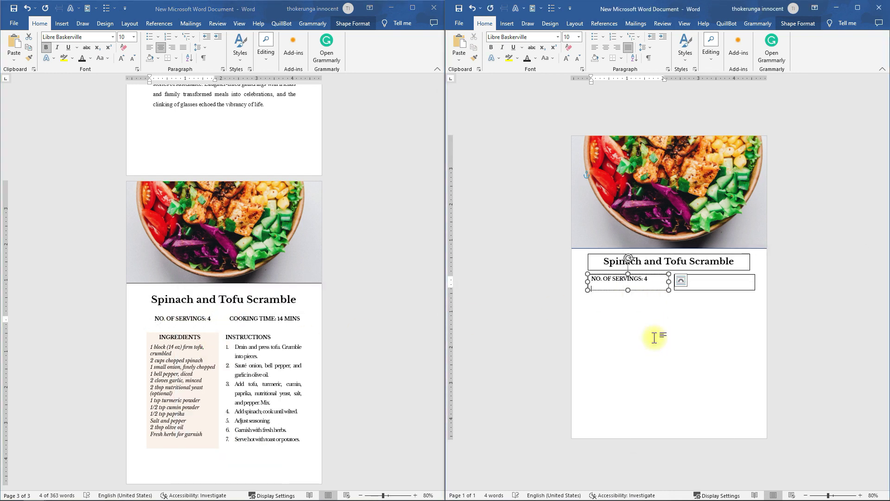
- Copy "COOKING TIME: 14 MINS" from the sample document into the right text box under the title
{"action": "left_click", "coordinate": [260, 318]}
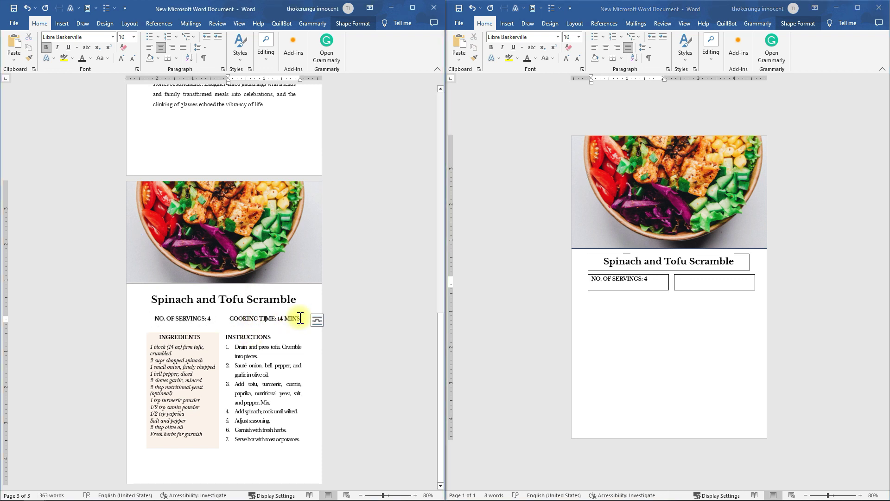
{"action": "left_click_drag", "start_coordinate": [302, 318], "coordinate": [247, 320]}
{"action": "right_click", "coordinate": [247, 317]}
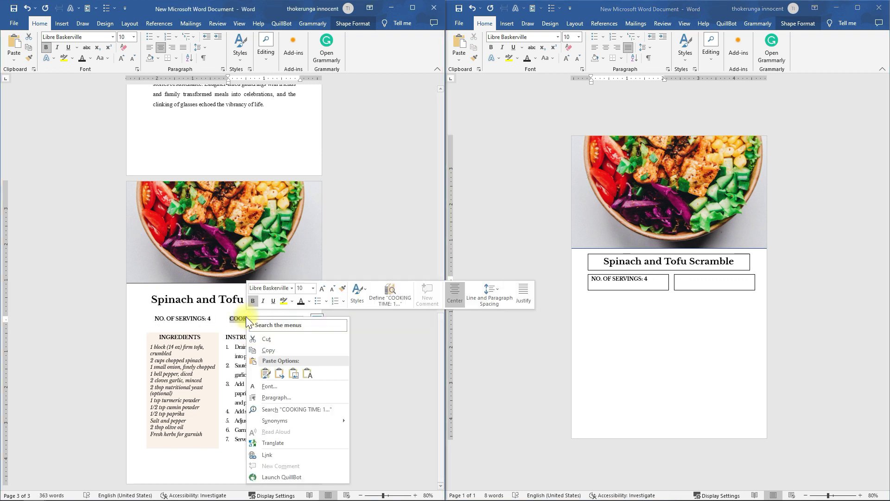
{"action": "left_click", "coordinate": [273, 345]}
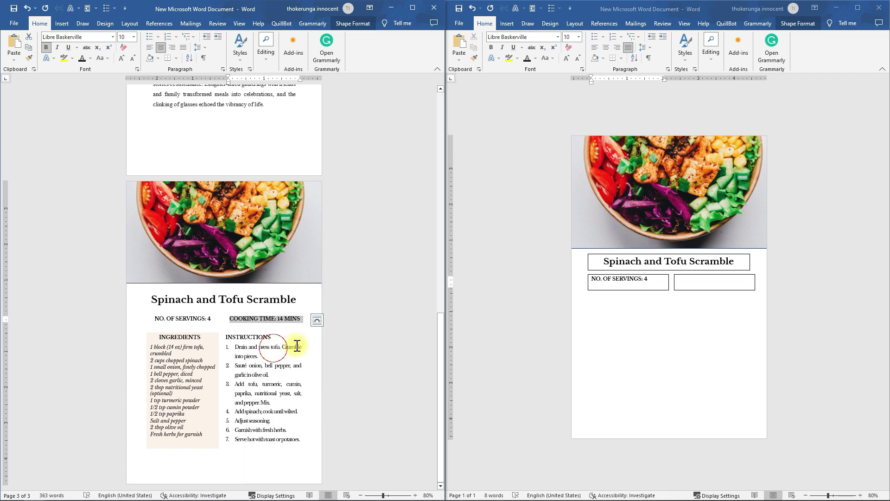
{"action": "left_click", "coordinate": [686, 281]}
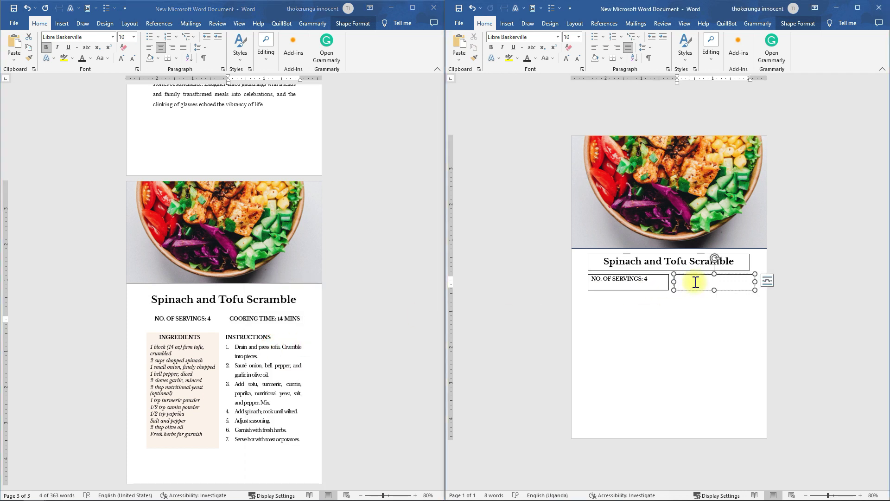
{"action": "right_click", "coordinate": [695, 282]}
{"action": "left_click", "coordinate": [728, 340]}
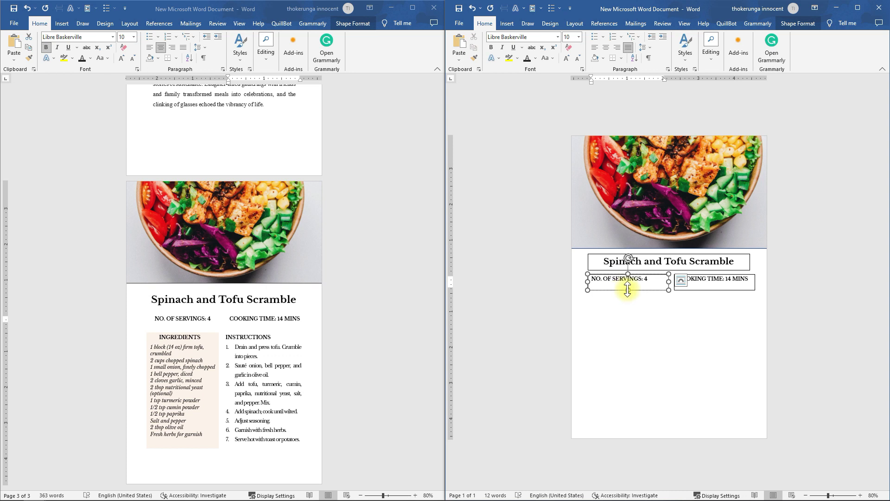
- Reduce the height of the servings and cooking time text boxes so each fits its single line of text
{"action": "left_click_drag", "start_coordinate": [628, 289], "coordinate": [627, 285]}
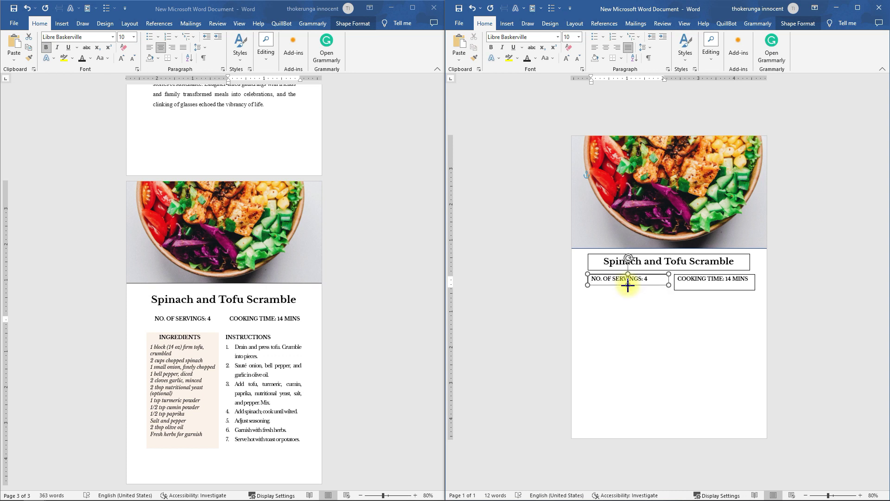
{"action": "left_click", "coordinate": [700, 284]}
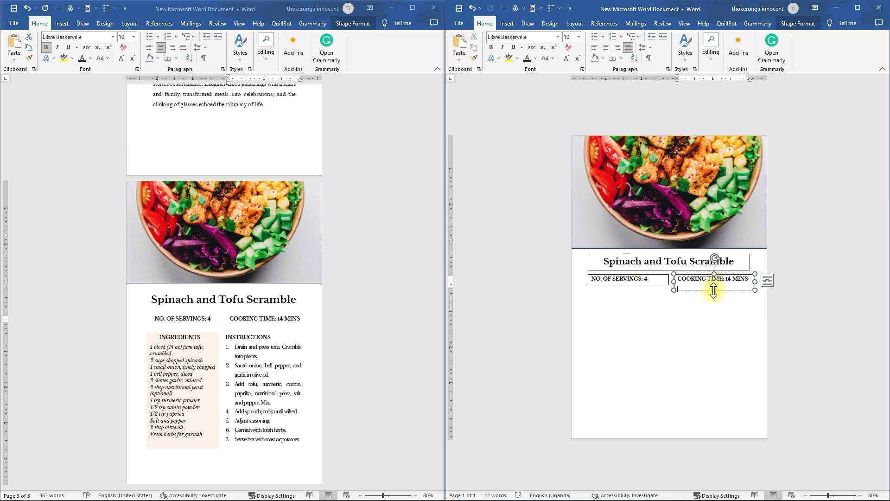
{"action": "left_click_drag", "start_coordinate": [714, 291], "coordinate": [713, 285]}
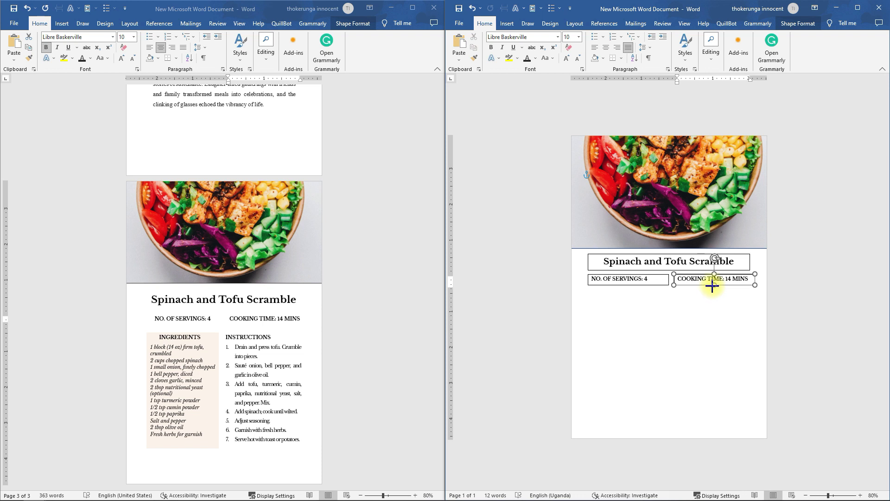
{"action": "left_click", "coordinate": [702, 309]}
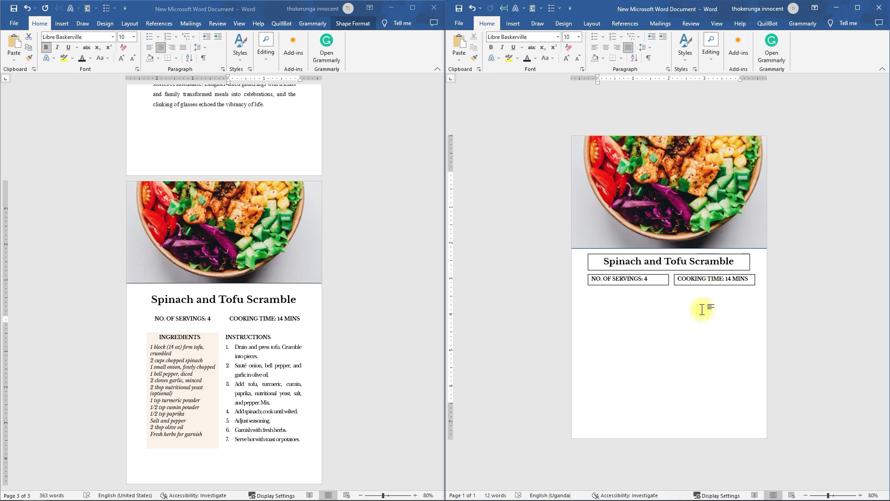
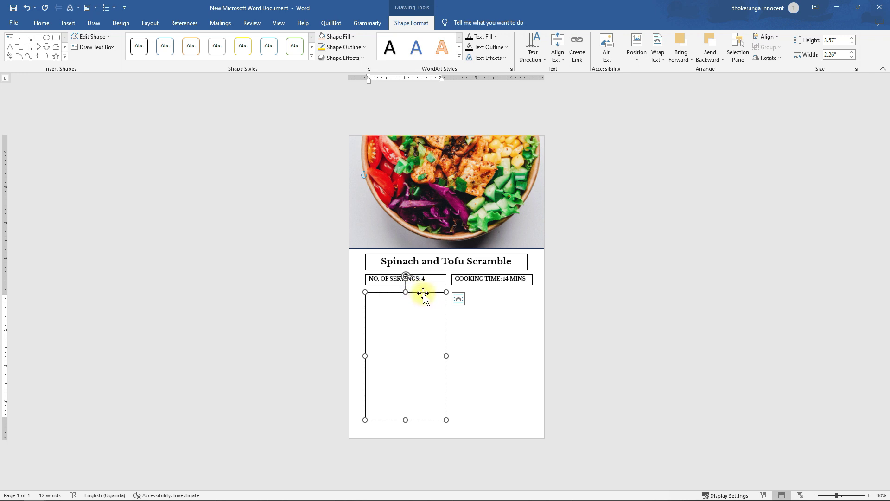
- Duplicate the tall text box under the servings box and place the copy to its right, below the cooking time
{"action": "left_click_drag", "start_coordinate": [423, 293], "coordinate": [508, 295]}
{"action": "left_click", "coordinate": [507, 295]}
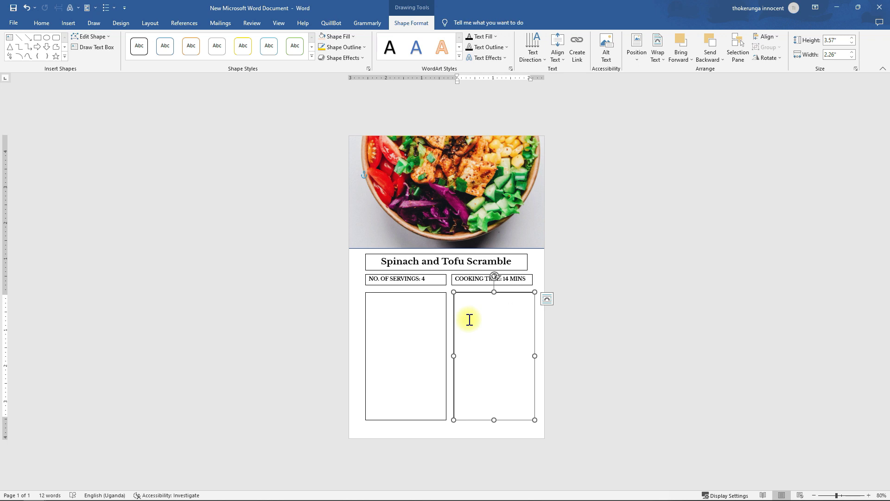
- Put the cursor in the left tall text box and arrange the document side by side with the finished sample
{"action": "left_click", "coordinate": [431, 299]}
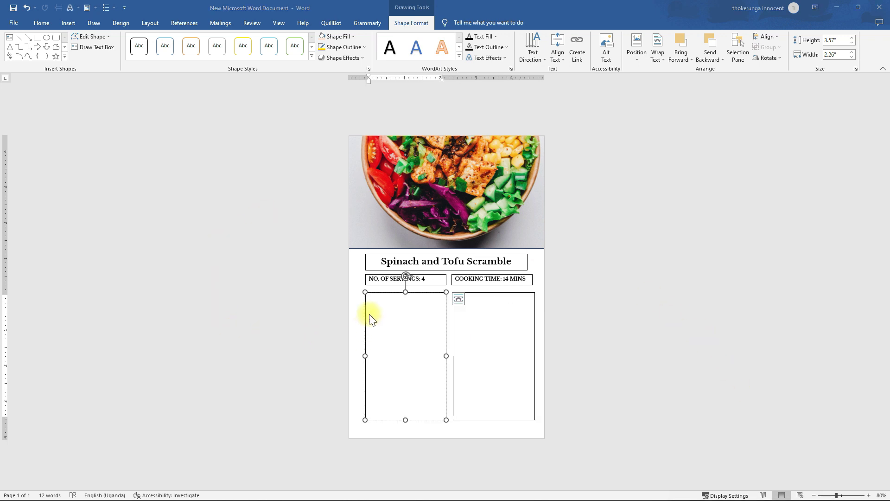
{"action": "left_click", "coordinate": [378, 301]}
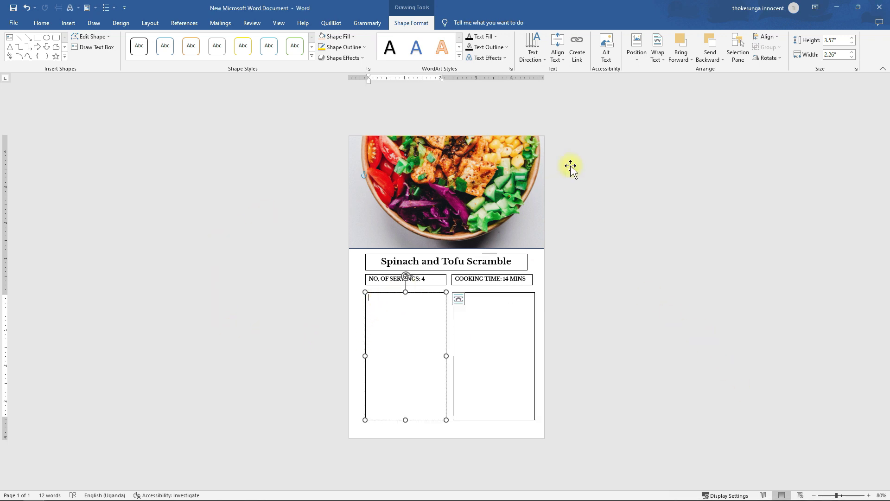
{"action": "left_click", "coordinate": [858, 7]}
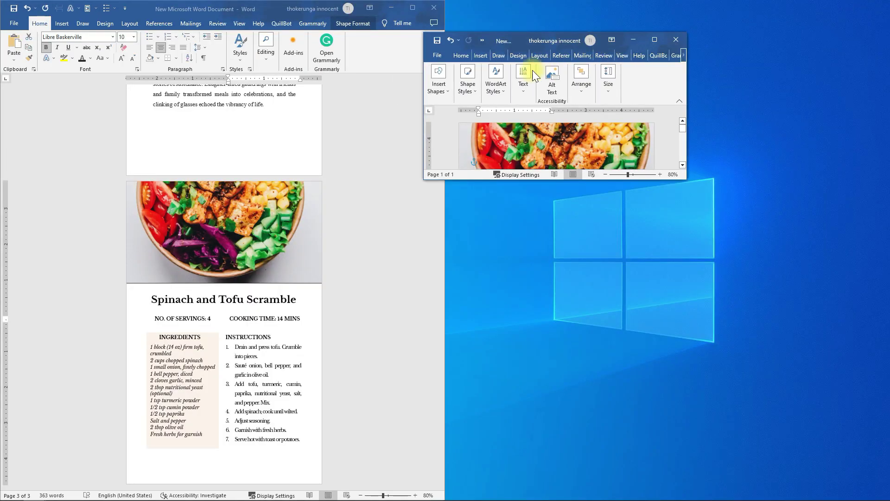
{"action": "left_click_drag", "start_coordinate": [503, 41], "coordinate": [870, 96]}
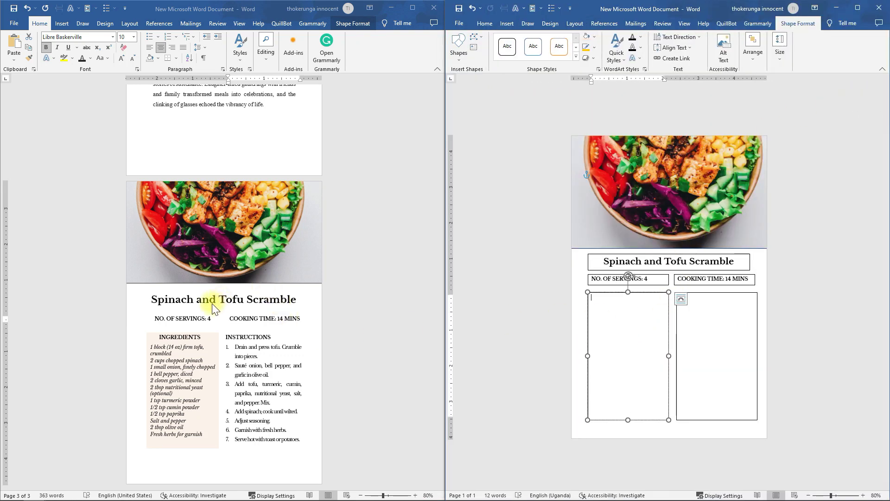
- Copy the INGREDIENTS heading and list from the sample document into the left tall text box, keeping the source formatting
{"action": "left_click", "coordinate": [203, 336]}
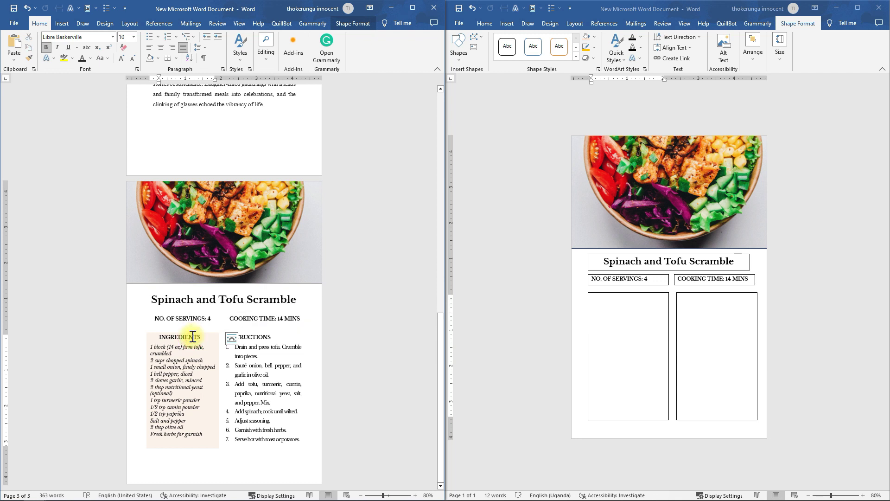
{"action": "left_click_drag", "start_coordinate": [204, 434], "coordinate": [149, 338]}
{"action": "right_click", "coordinate": [166, 350]}
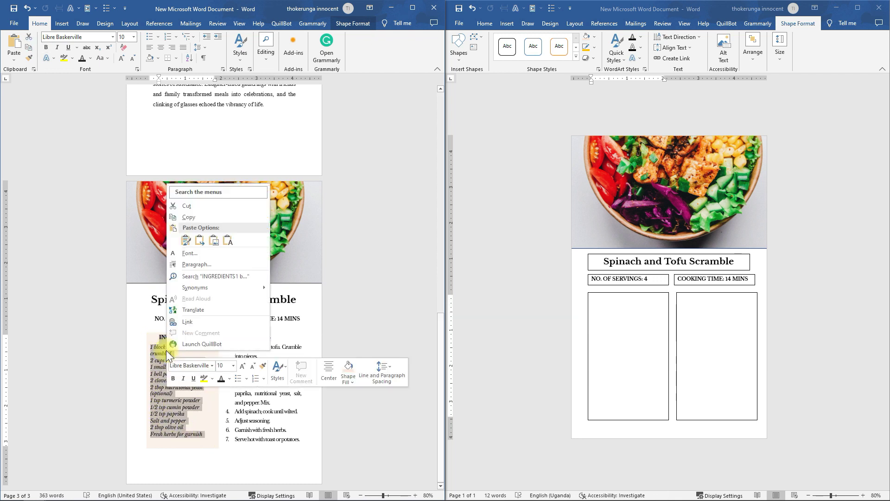
{"action": "left_click", "coordinate": [195, 216]}
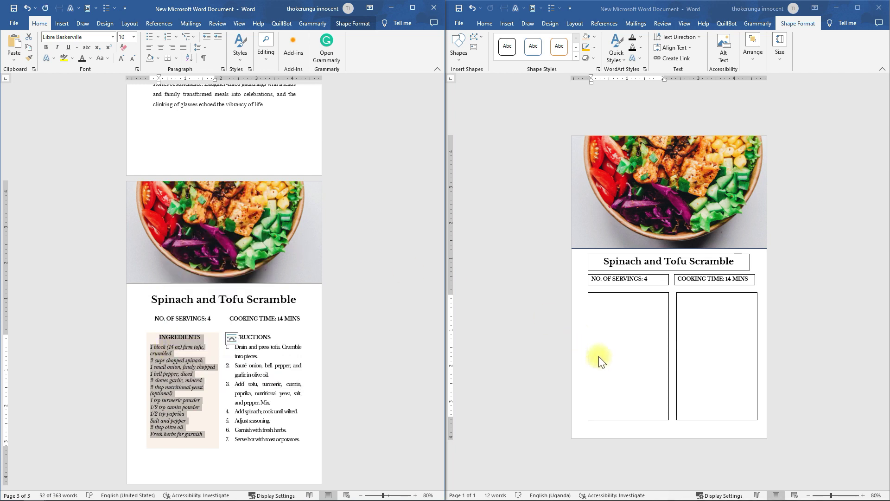
{"action": "left_click", "coordinate": [604, 301]}
{"action": "right_click", "coordinate": [604, 302]}
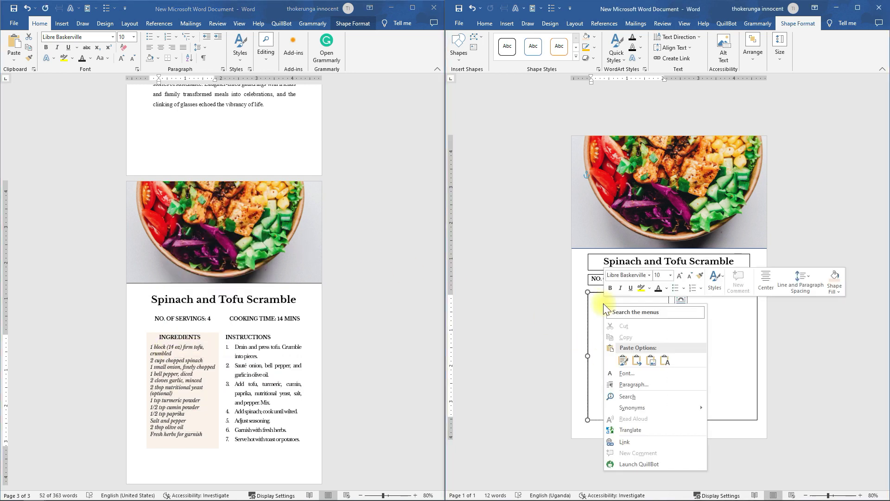
{"action": "left_click", "coordinate": [623, 361]}
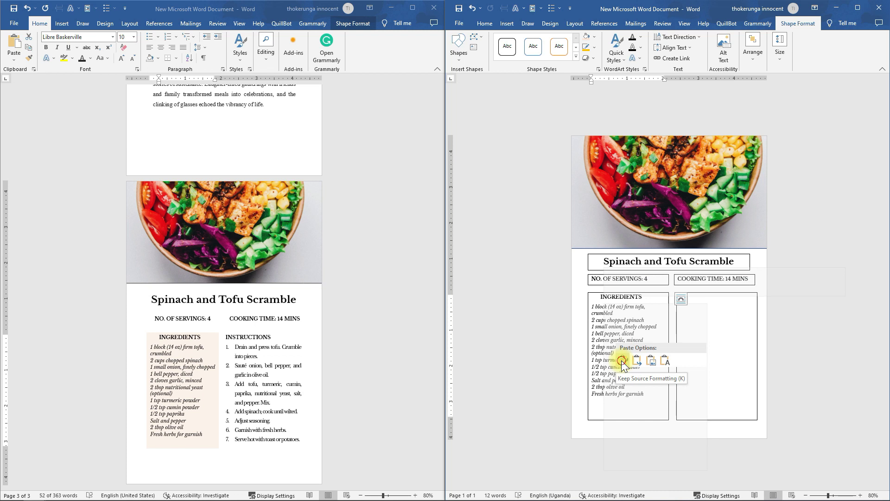
- Copy the INSTRUCTIONS heading and its seven numbered steps from the sample into the right tall text box, keeping the source formatting
{"action": "left_click", "coordinate": [258, 362]}
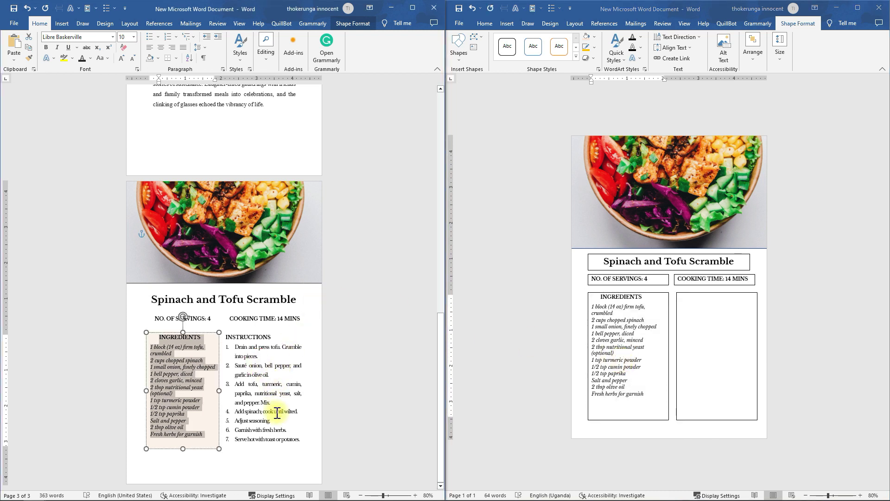
{"action": "left_click", "coordinate": [298, 439]}
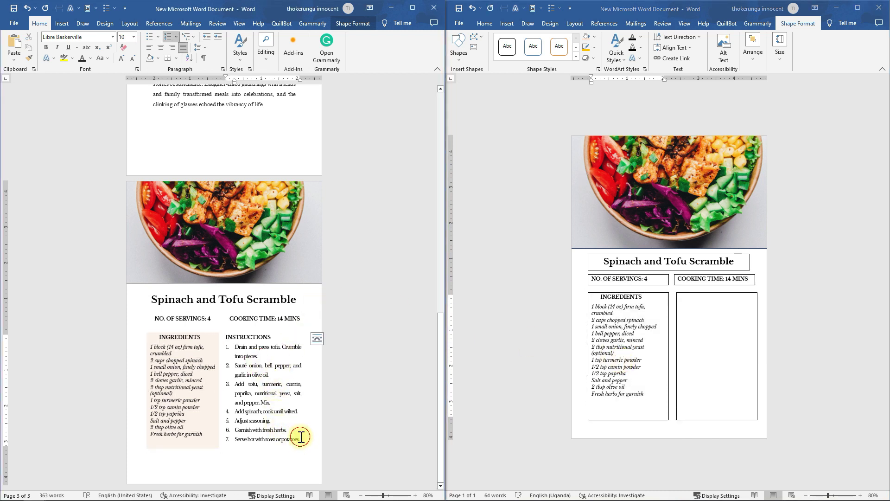
{"action": "left_click_drag", "start_coordinate": [299, 439], "coordinate": [233, 333]}
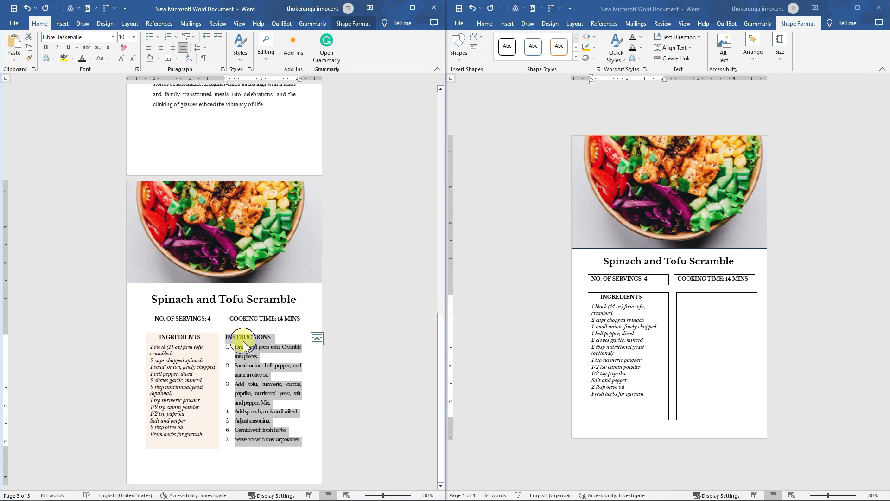
{"action": "right_click", "coordinate": [243, 341]}
{"action": "left_click", "coordinate": [268, 209]}
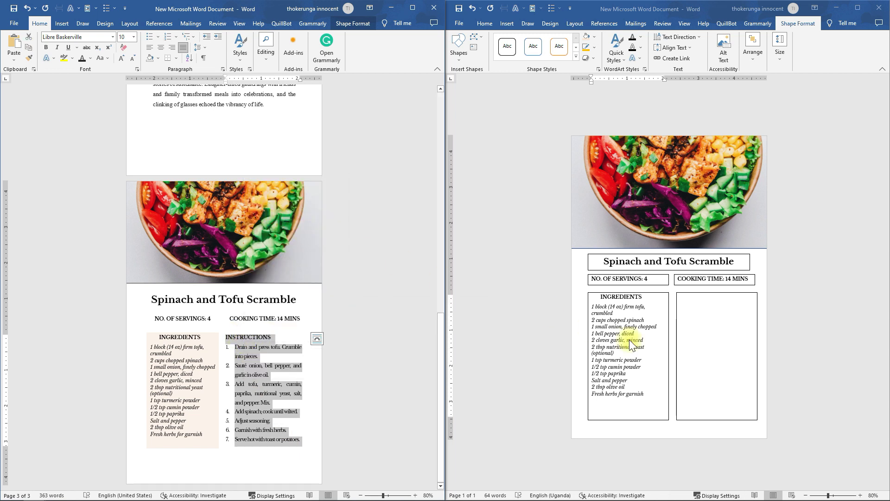
{"action": "left_click", "coordinate": [687, 302]}
{"action": "left_click", "coordinate": [685, 299]}
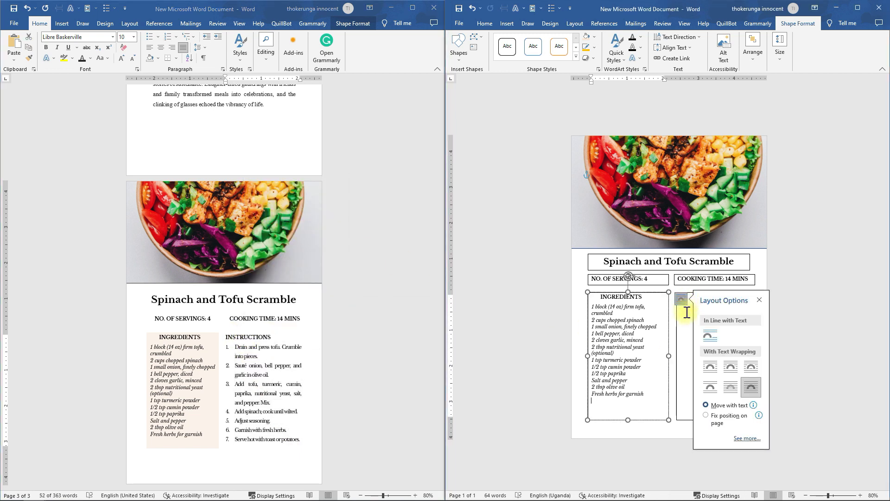
{"action": "left_click", "coordinate": [689, 308]}
{"action": "right_click", "coordinate": [688, 302]}
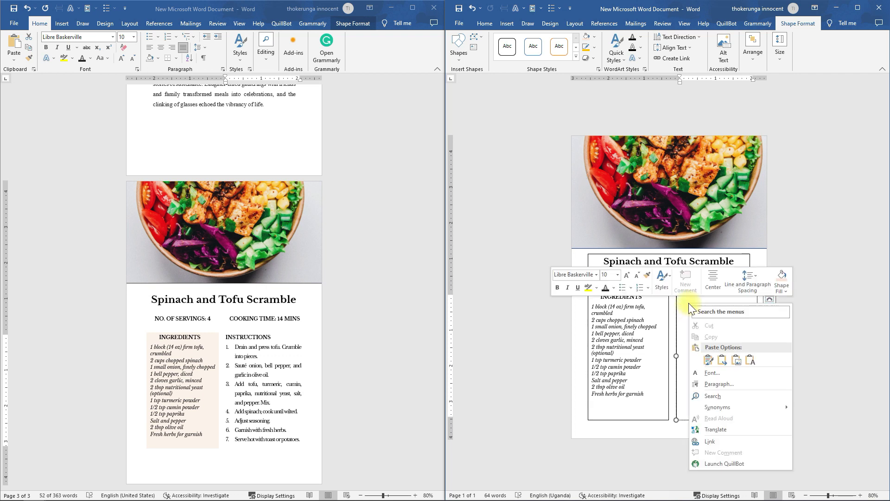
{"action": "left_click", "coordinate": [711, 358]}
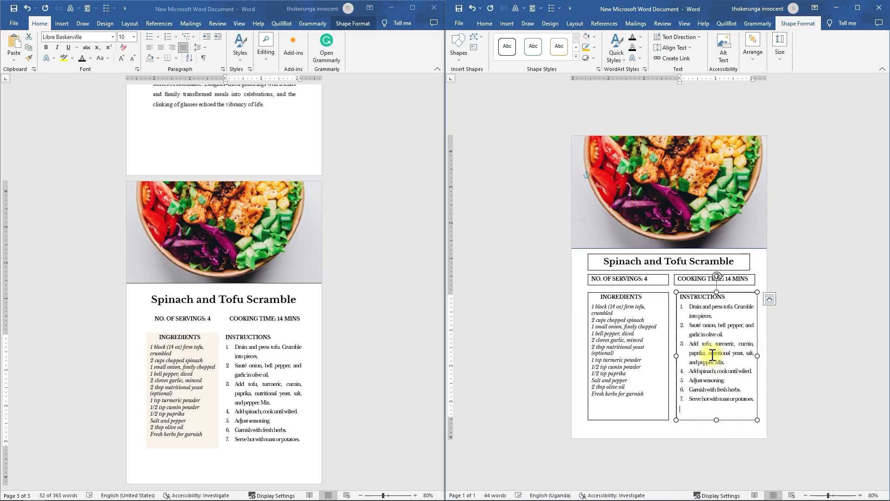
{"action": "left_click", "coordinate": [678, 436]}
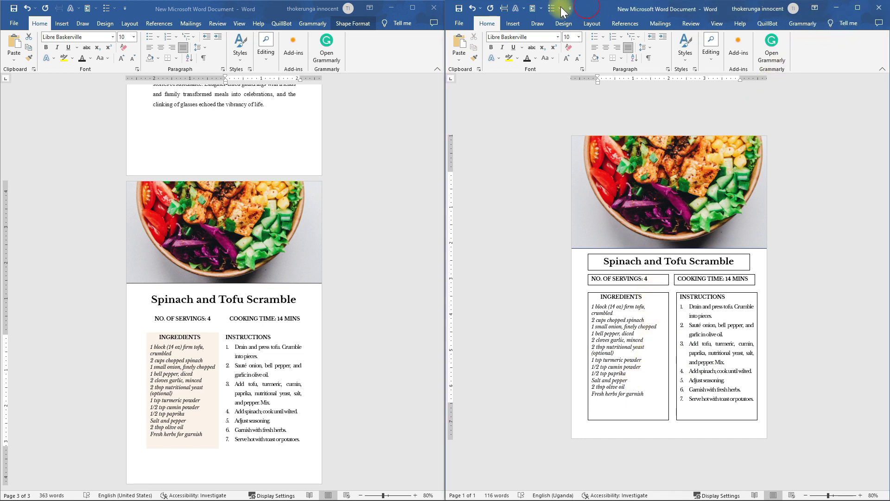
- Maximize the new document and give the ingredients text box the semi-transparent orange preset shape style without an outline
{"action": "left_click_drag", "start_coordinate": [588, 10], "coordinate": [550, 9]}
{"action": "left_click", "coordinate": [820, 8]}
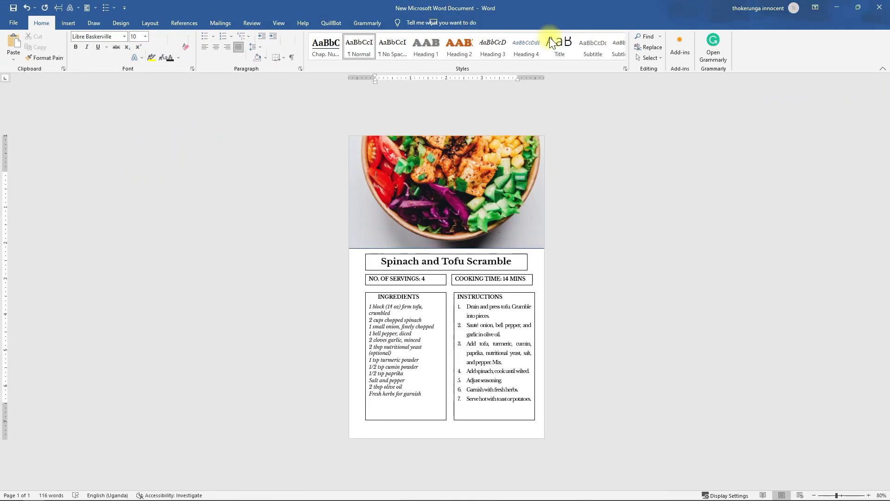
{"action": "left_click", "coordinate": [433, 304]}
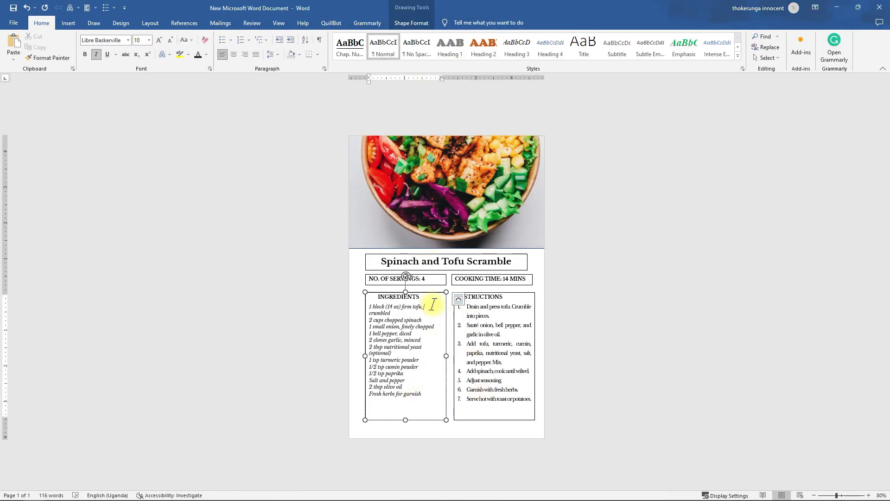
{"action": "left_click", "coordinate": [428, 292]}
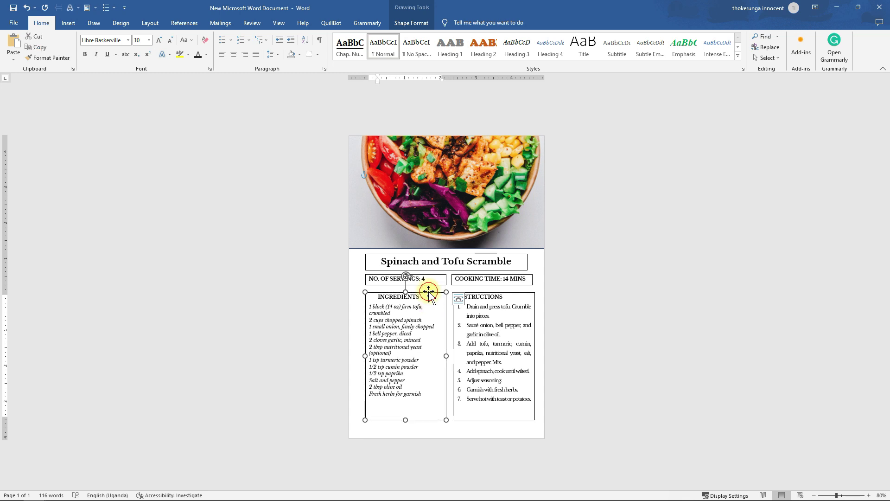
{"action": "left_click", "coordinate": [428, 292]}
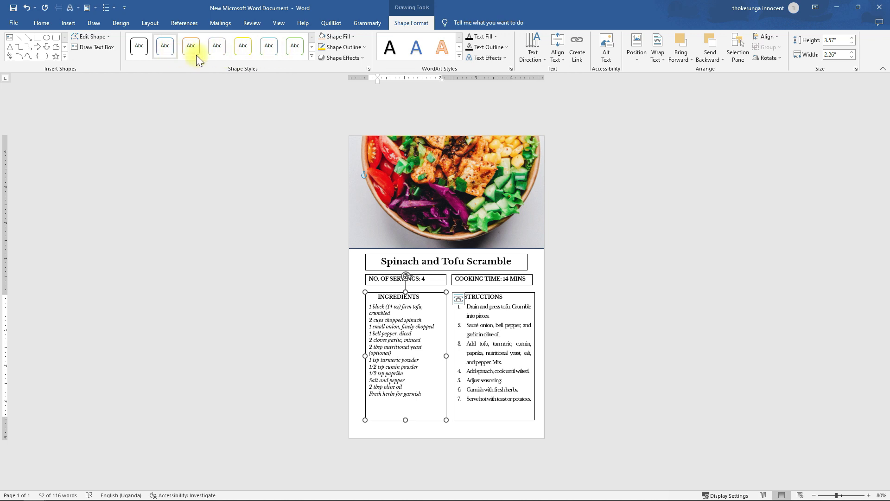
{"action": "left_click", "coordinate": [312, 56]}
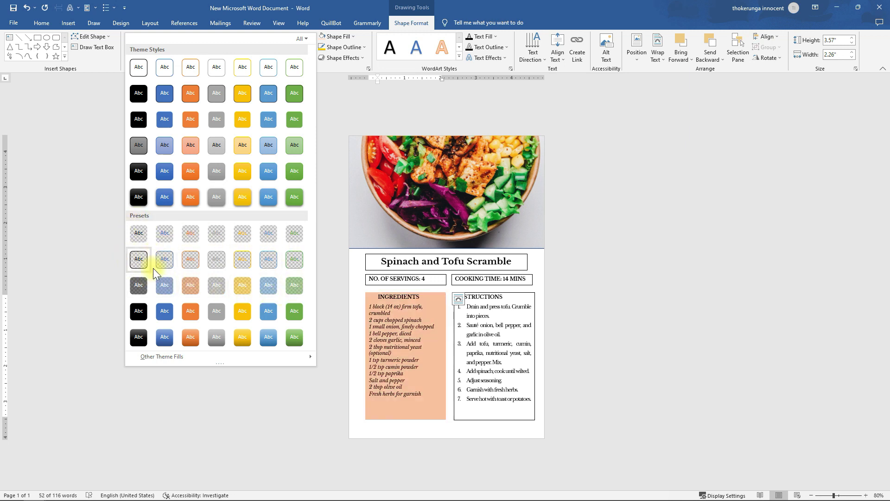
{"action": "left_click", "coordinate": [189, 284]}
{"action": "left_click", "coordinate": [591, 356]}
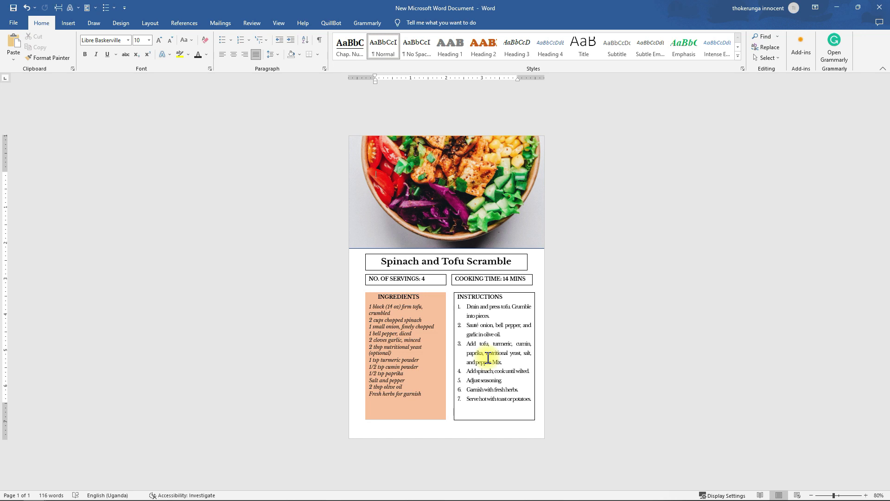
- Remove the outline from the "Spinach and Tofu Scramble" title text box
{"action": "left_click", "coordinate": [417, 255]}
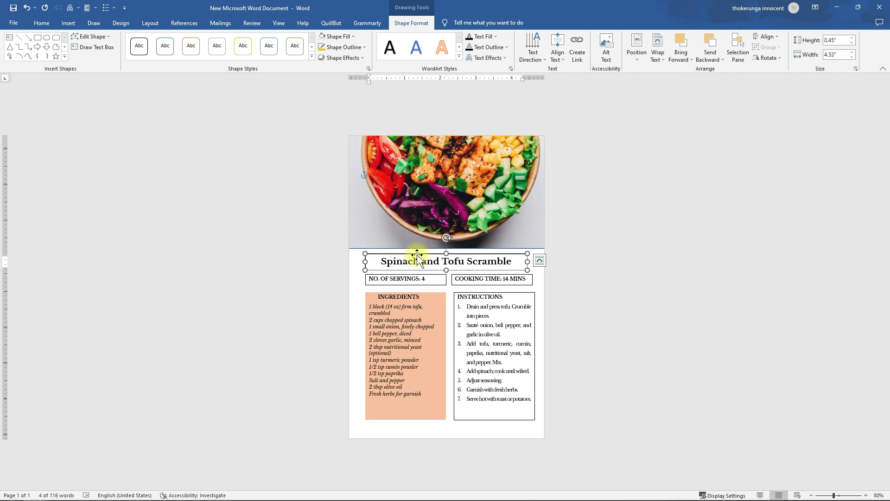
{"action": "left_click", "coordinate": [364, 47]}
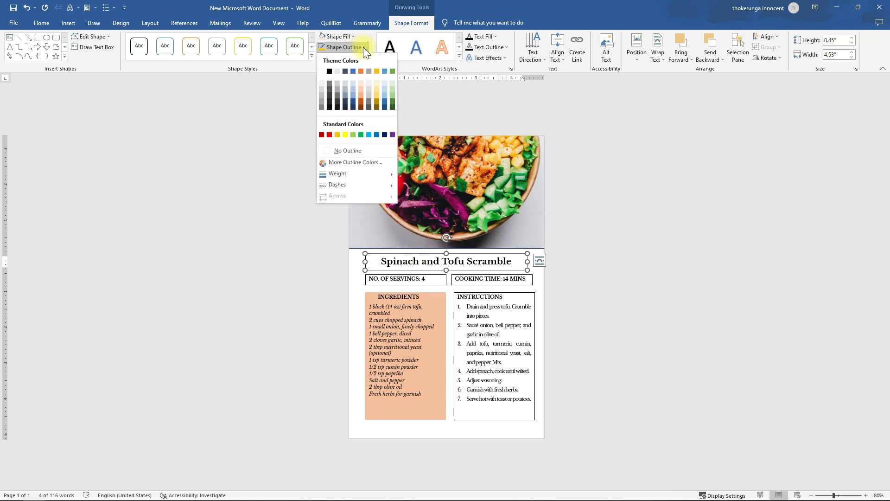
{"action": "left_click", "coordinate": [351, 151]}
{"action": "left_click", "coordinate": [538, 297]}
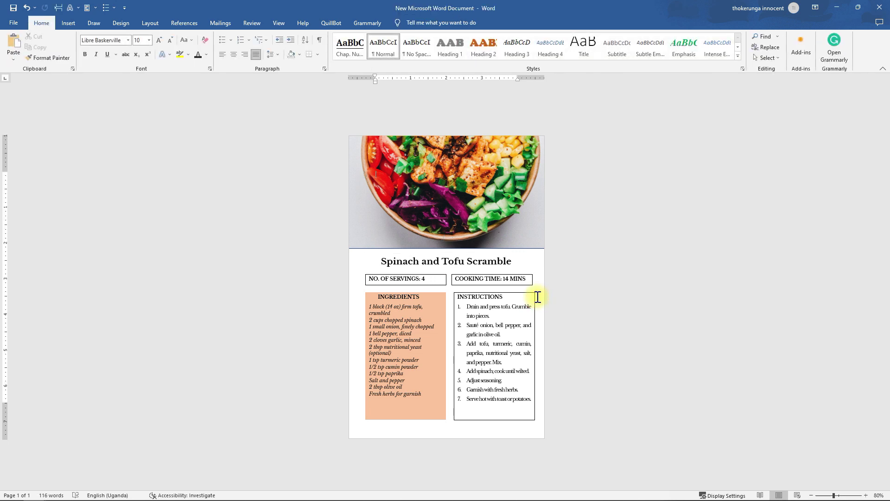
- Remove the outlines from the servings and cooking time text boxes
{"action": "left_click", "coordinate": [432, 276]}
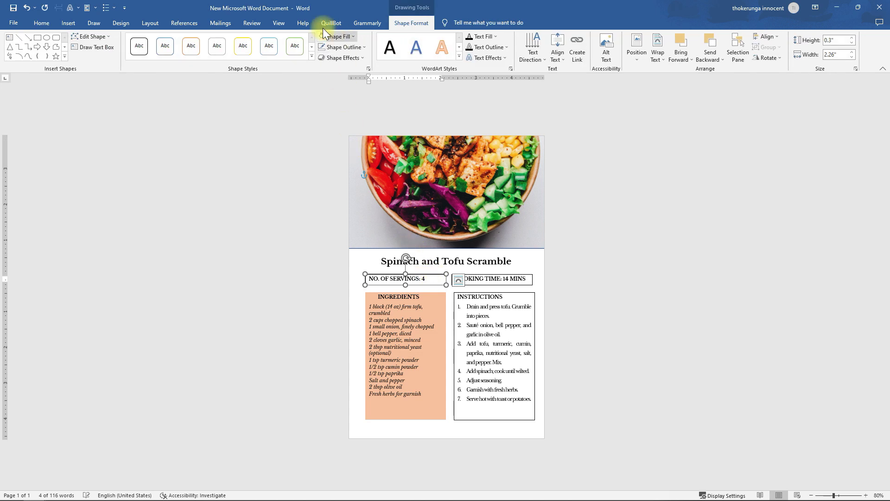
{"action": "left_click", "coordinate": [358, 47]}
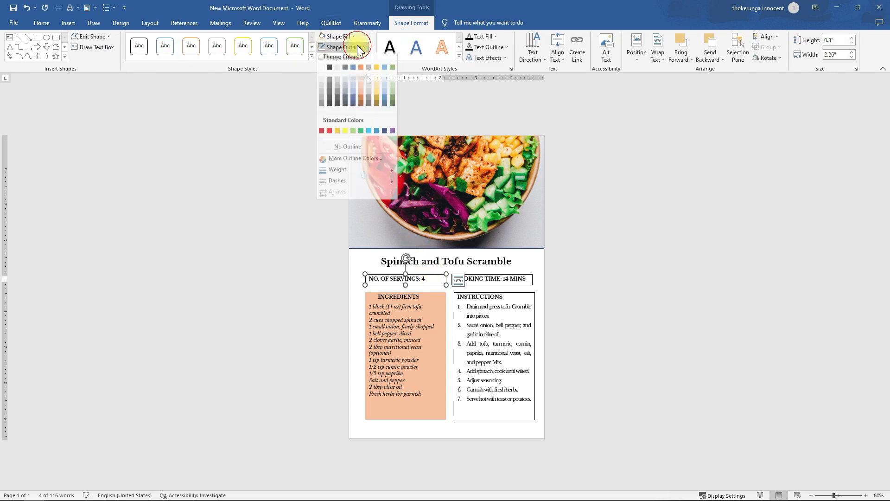
{"action": "left_click", "coordinate": [349, 151]}
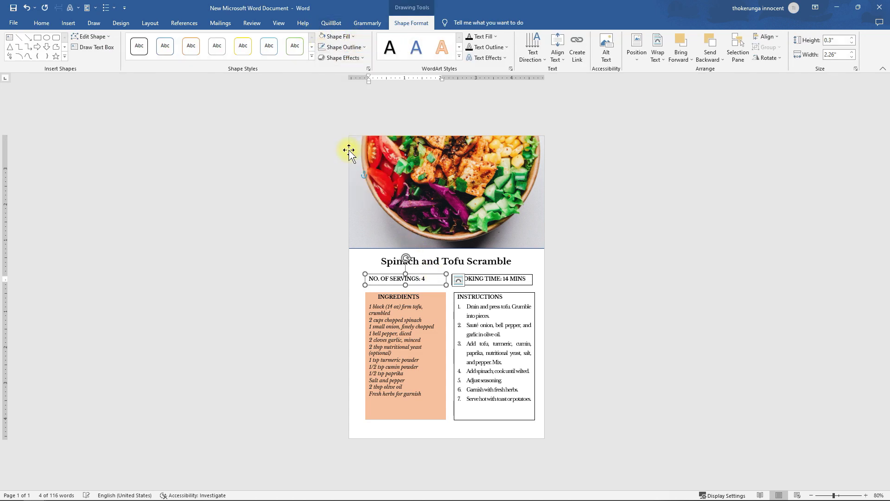
{"action": "left_click", "coordinate": [489, 278]}
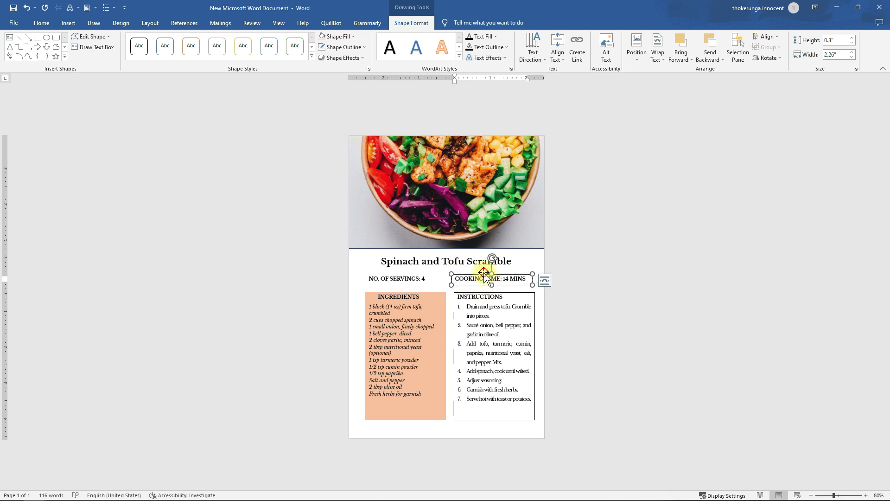
{"action": "left_click", "coordinate": [358, 46]}
{"action": "left_click", "coordinate": [347, 151]}
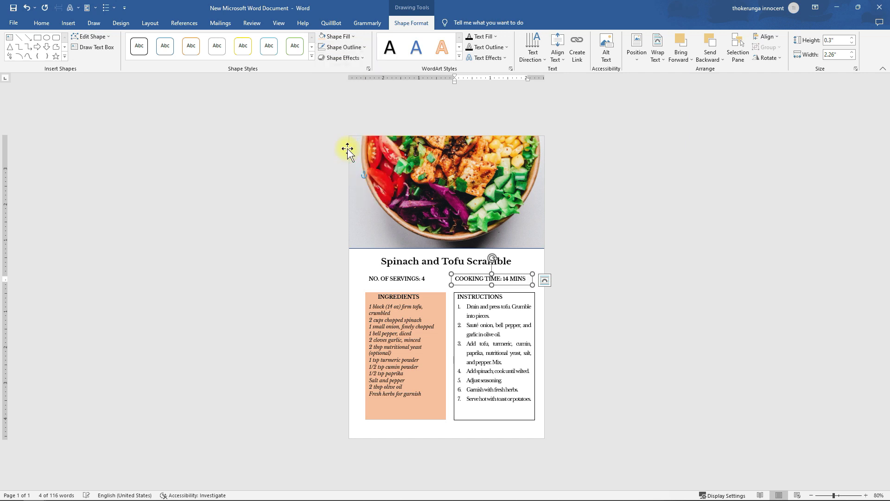
- Remove the outline from the instructions text box
{"action": "left_click", "coordinate": [475, 295]}
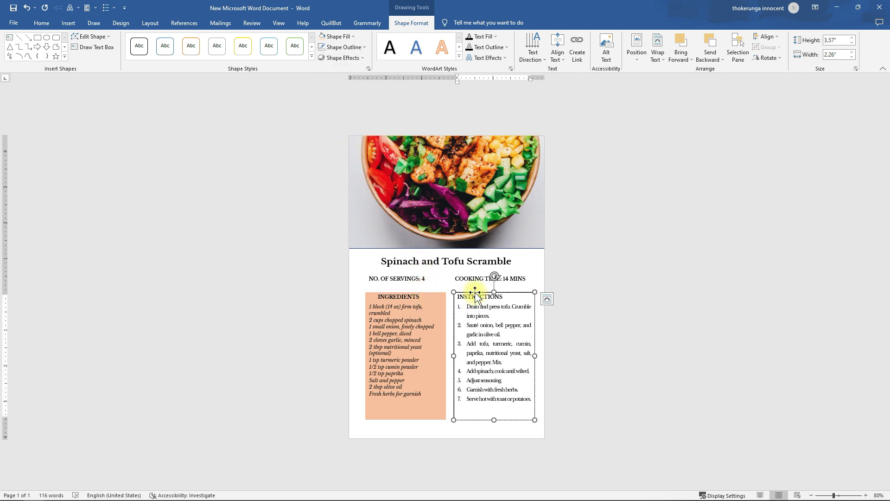
{"action": "left_click", "coordinate": [358, 46]}
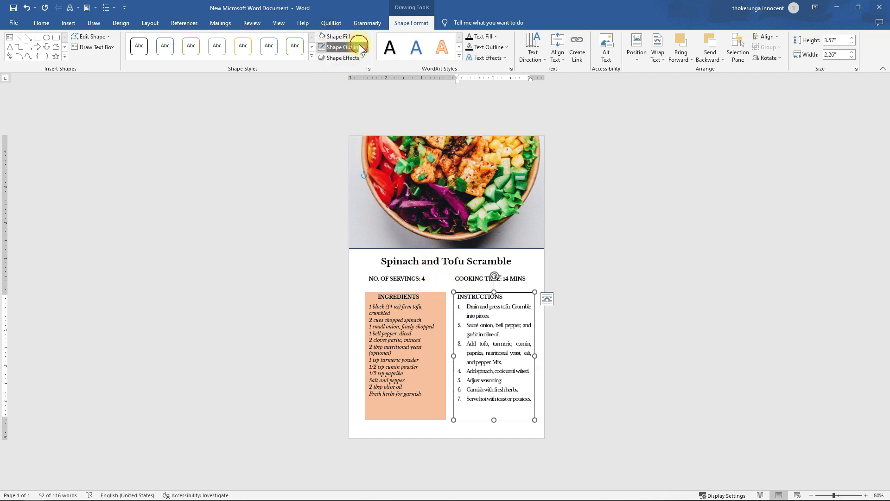
{"action": "left_click", "coordinate": [347, 153]}
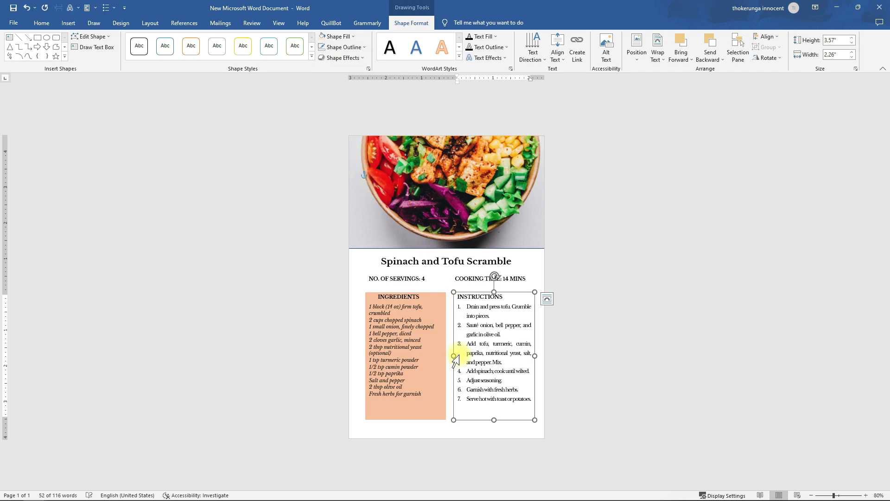
{"action": "left_click", "coordinate": [447, 429]}
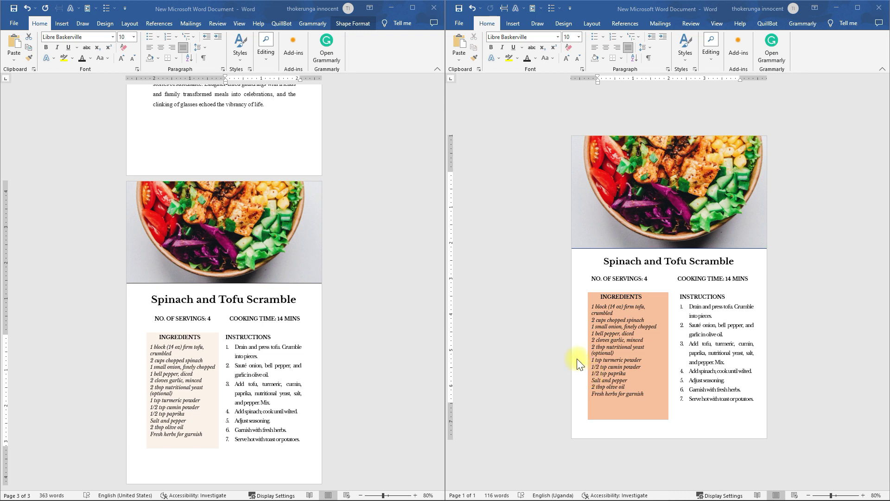
{"action": "left_click", "coordinate": [267, 364]}
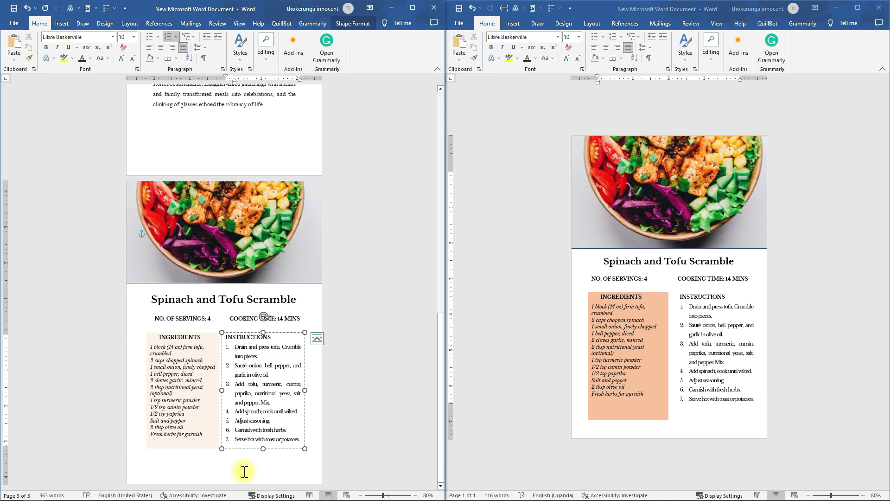
{"action": "left_click", "coordinate": [823, 413]}
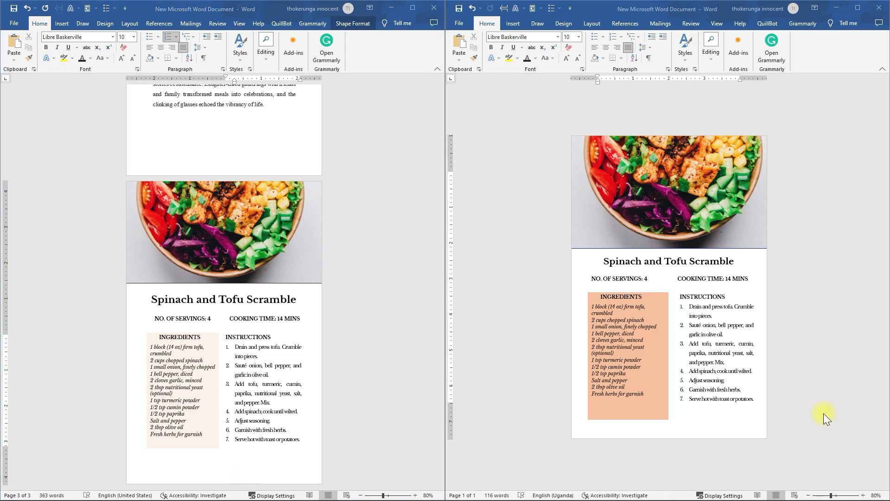